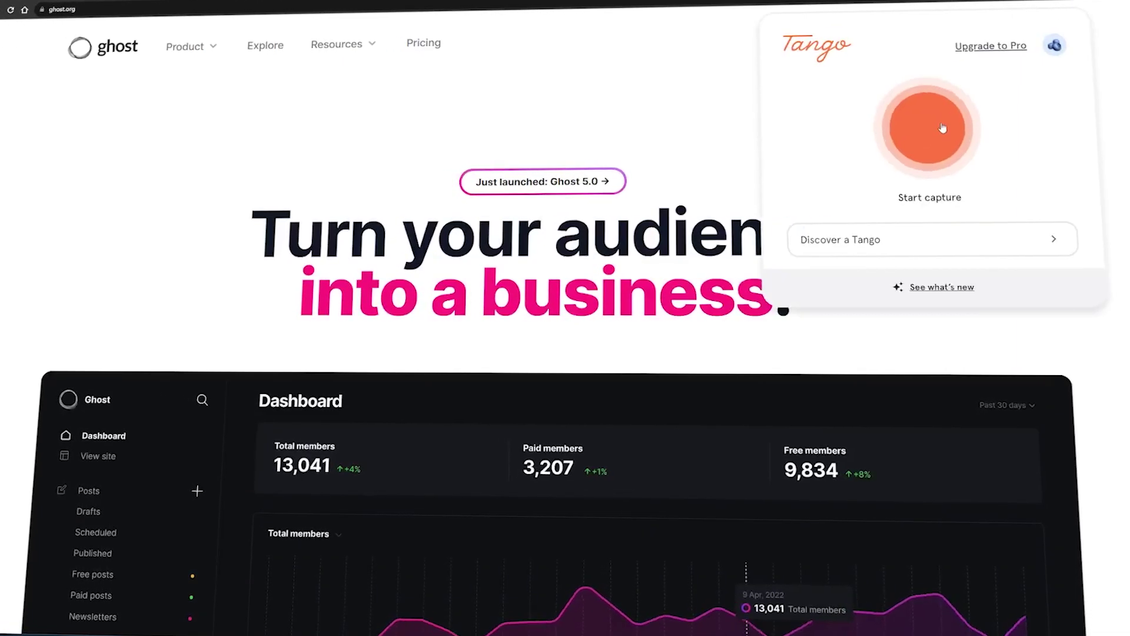
Capture opening the Ghost sign-in page as a Tango workflow and review the generated steps.
click(943, 128)
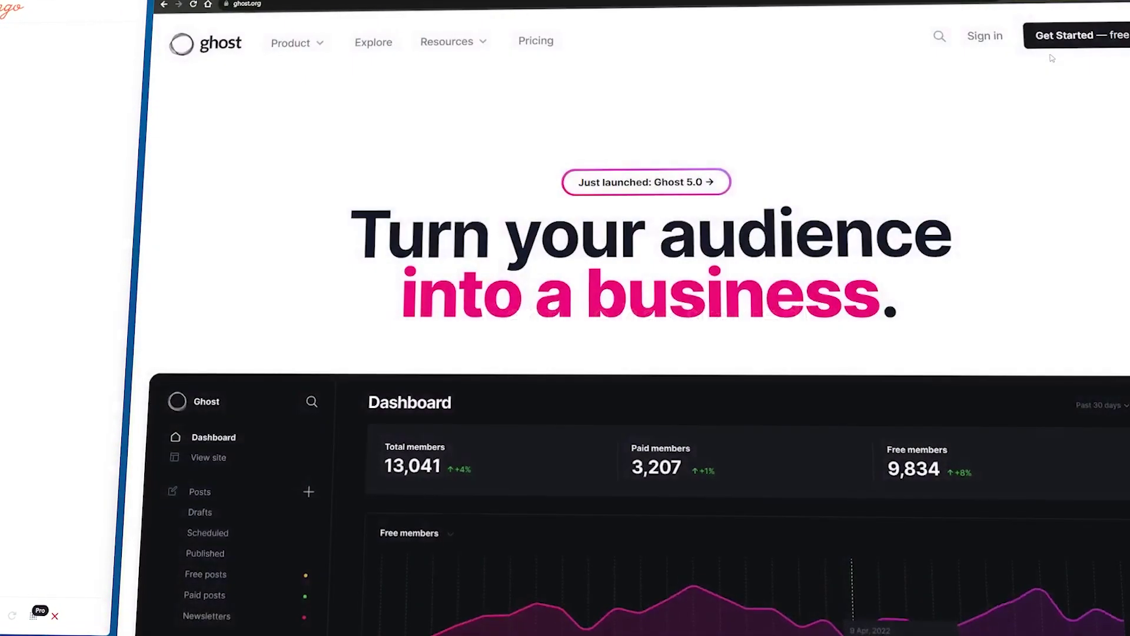
click(985, 36)
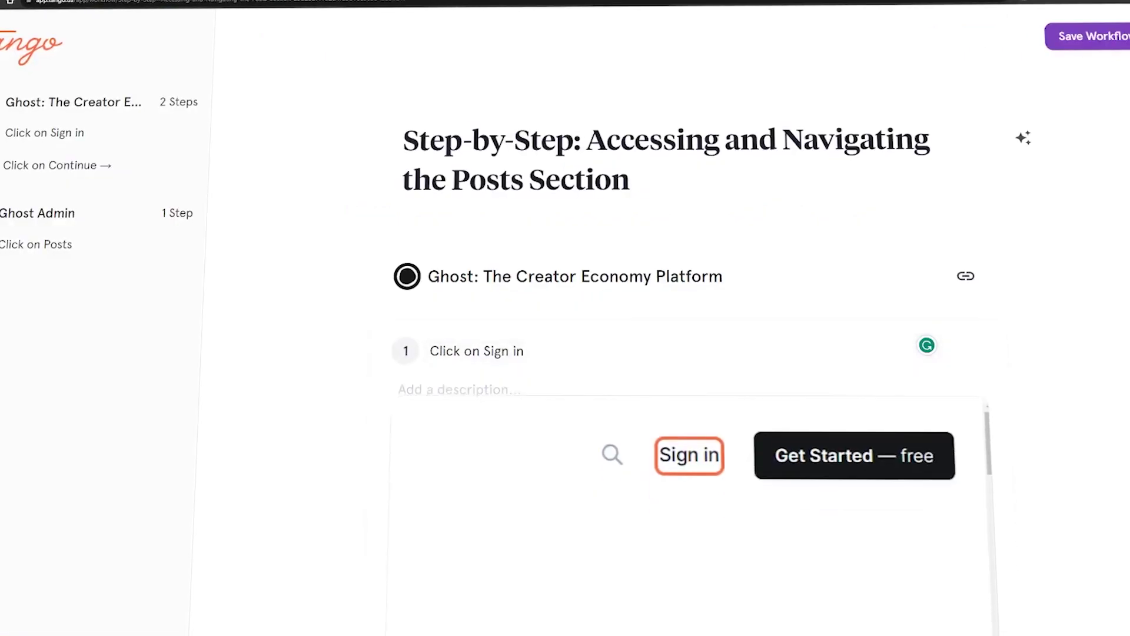
scroll(683, 353, down, 3)
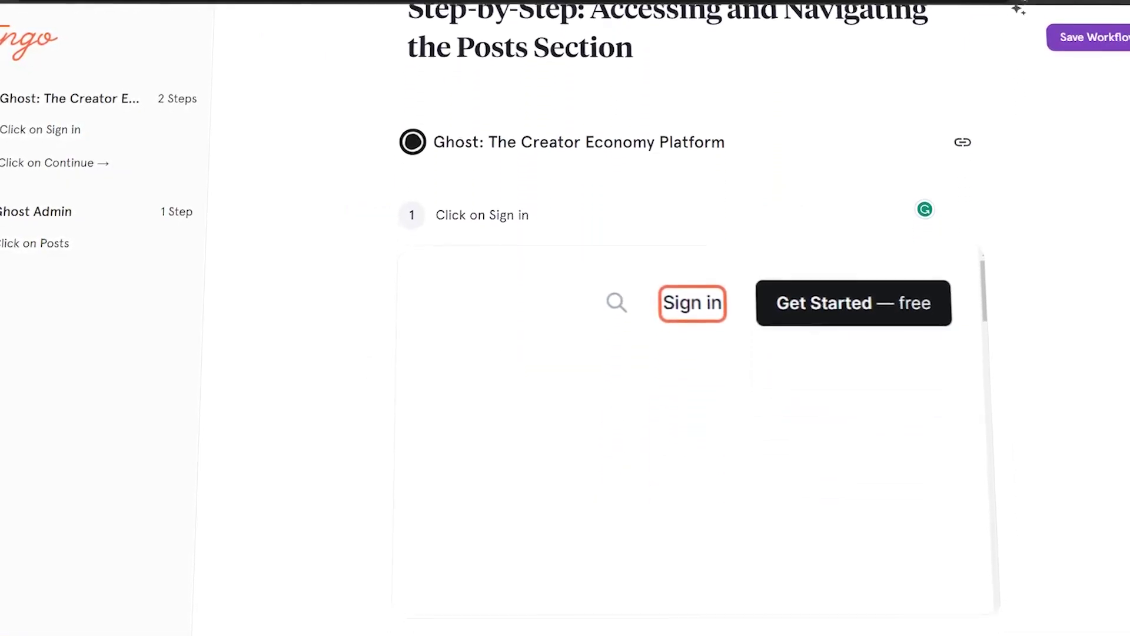
scroll(695, 318, down, 5)
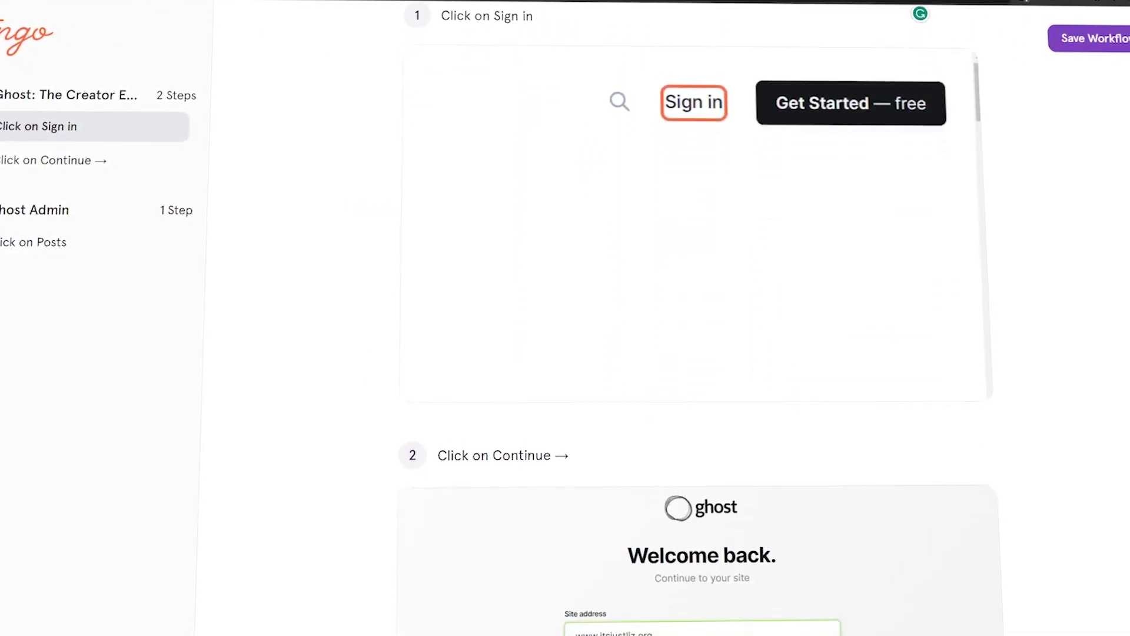
scroll(695, 318, down, 3)
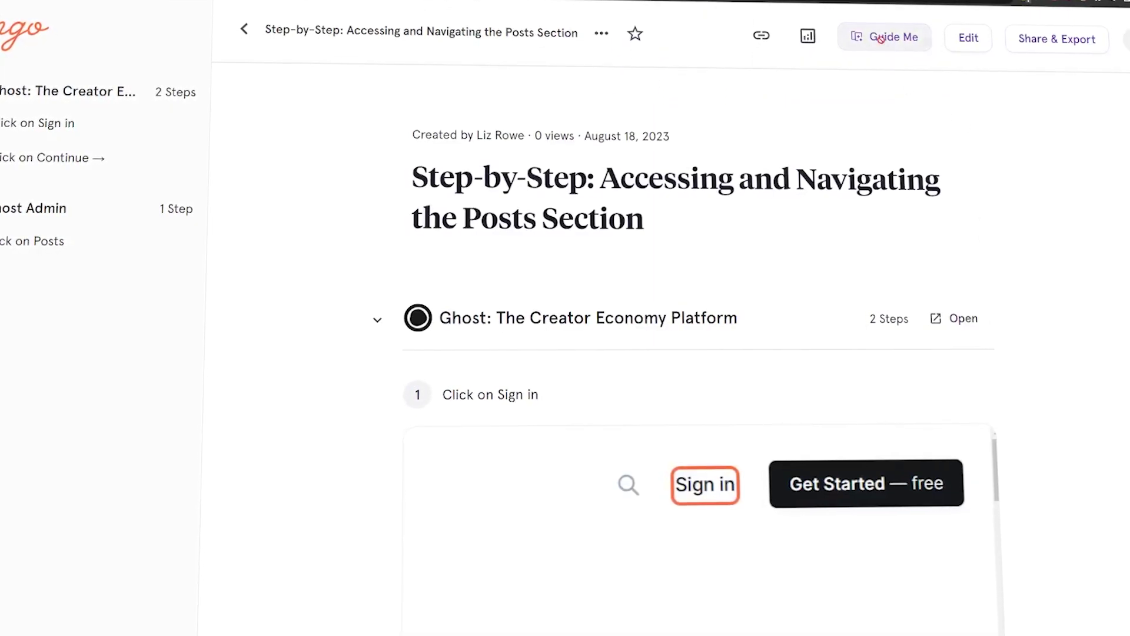
click(882, 38)
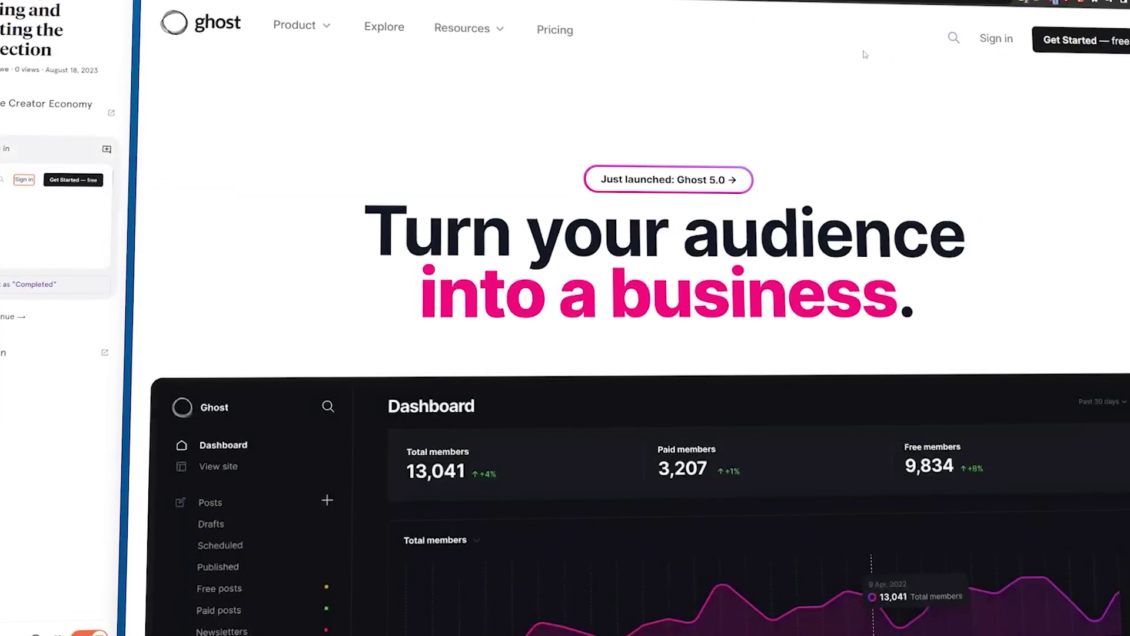
click(999, 40)
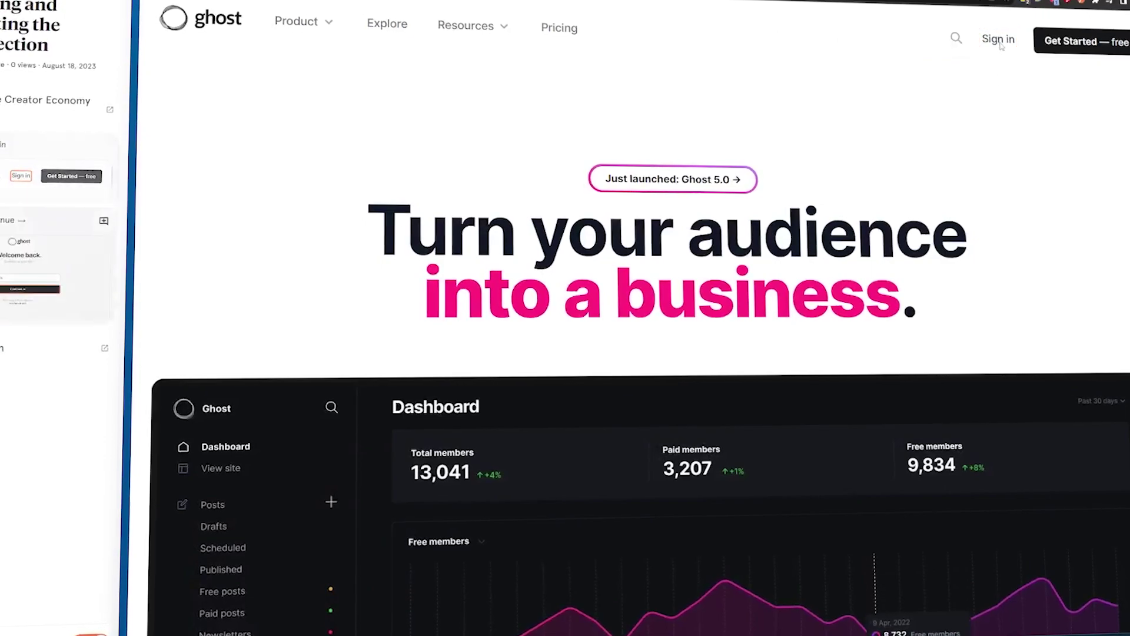
text(www.itsjustliz.org)
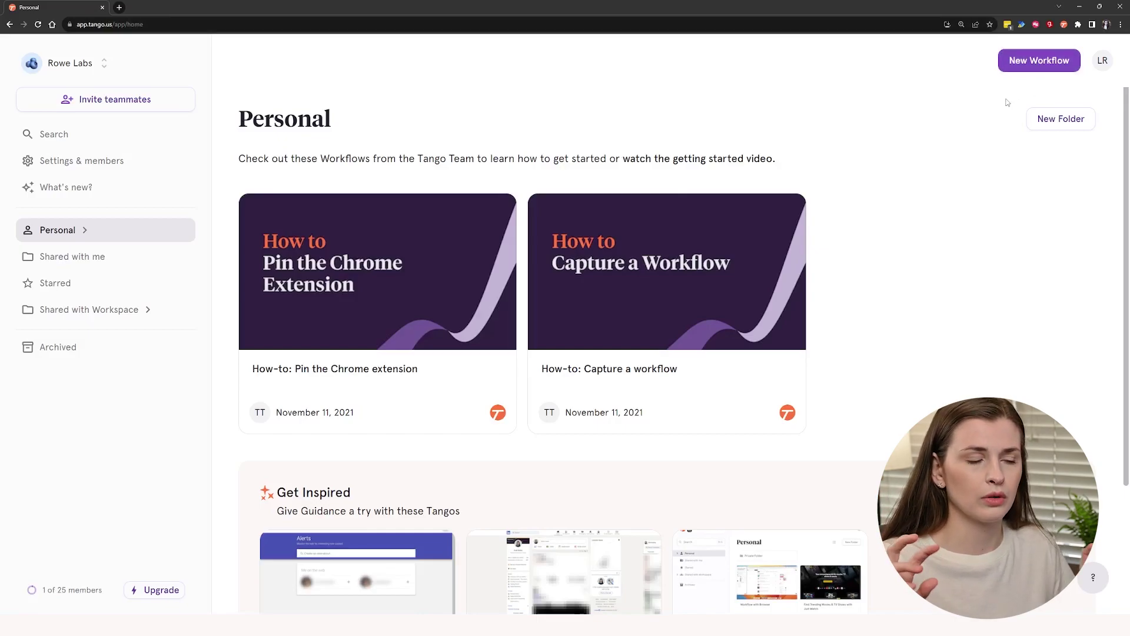
Open ghost.org in a new browser tab.
click(119, 7)
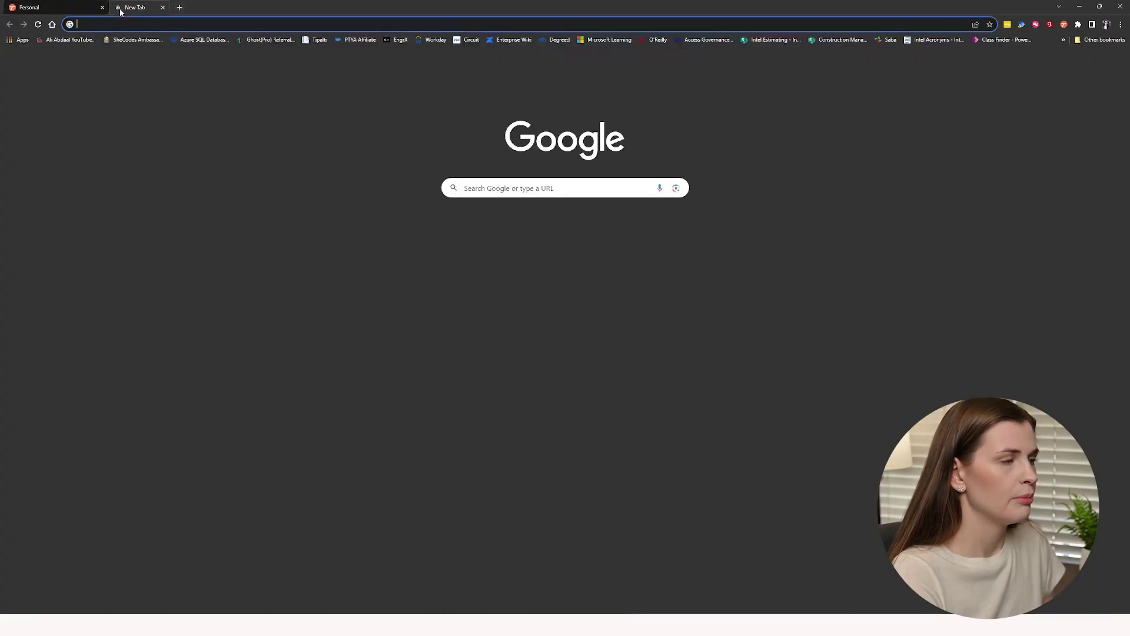
text(ghost.org)
key(Return)
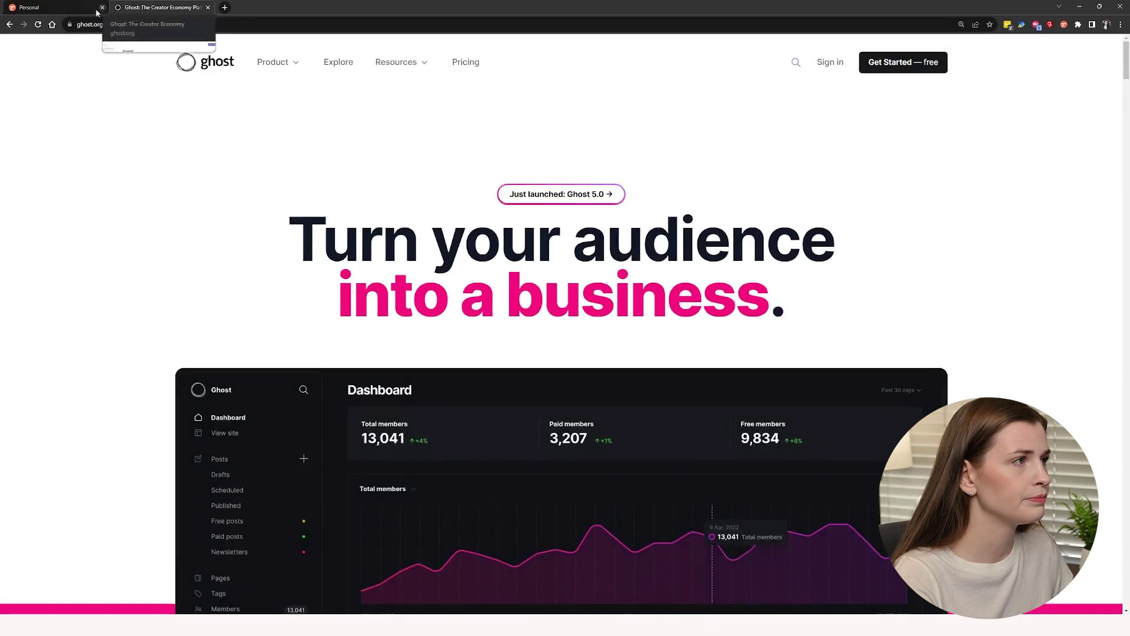
Return to Tango and start capturing a new workflow on the Ghost: The Creator Economy Platform tab.
click(76, 8)
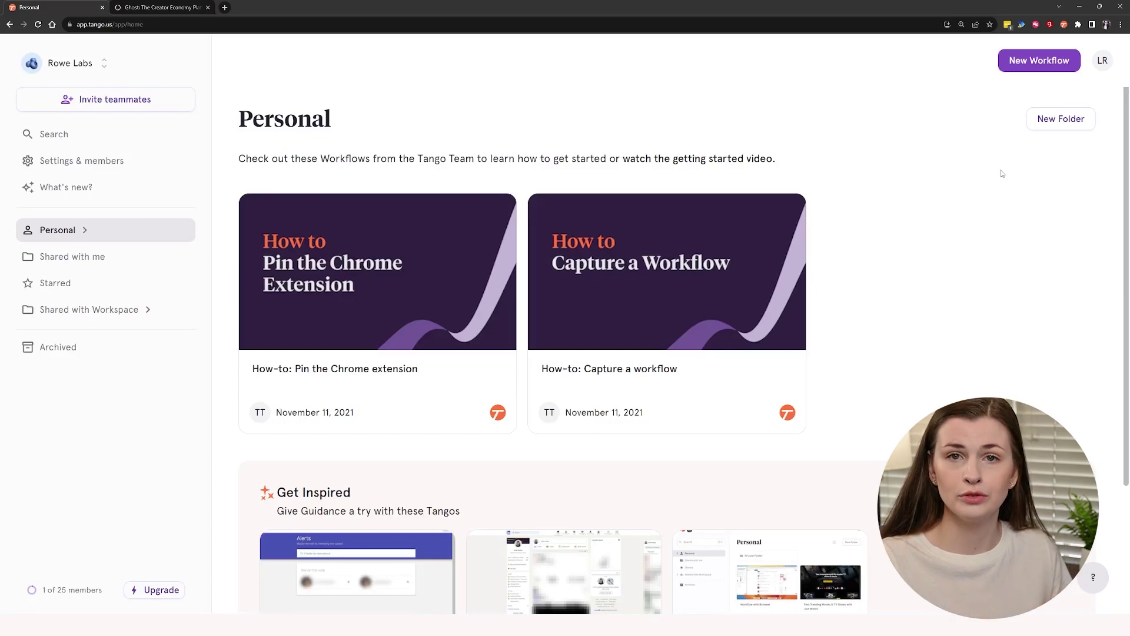
click(1030, 67)
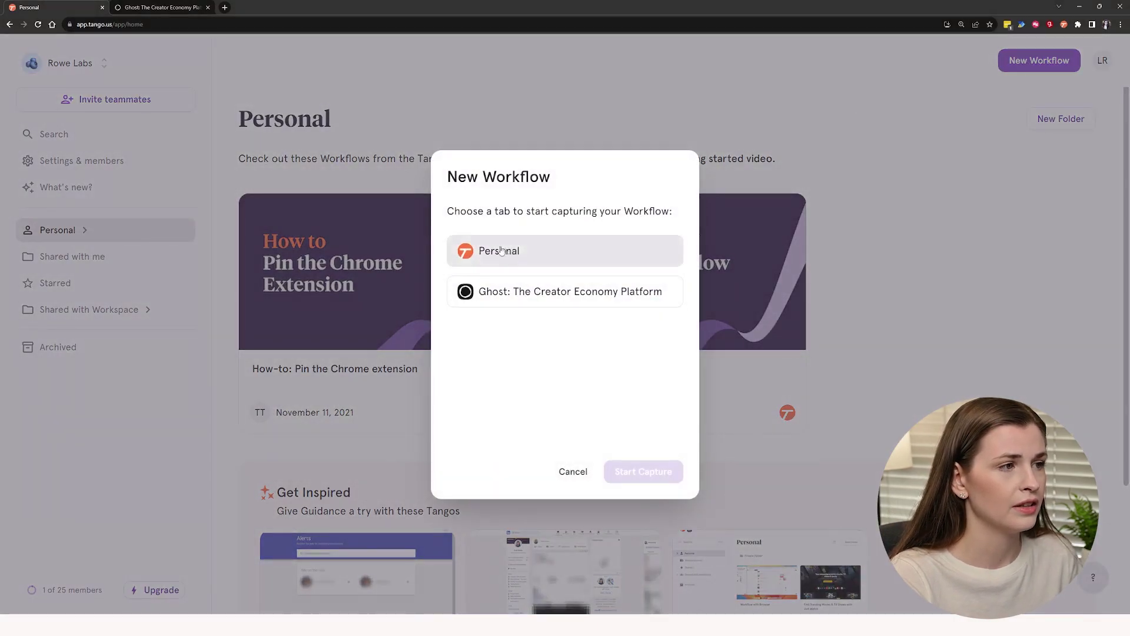
click(501, 304)
click(655, 475)
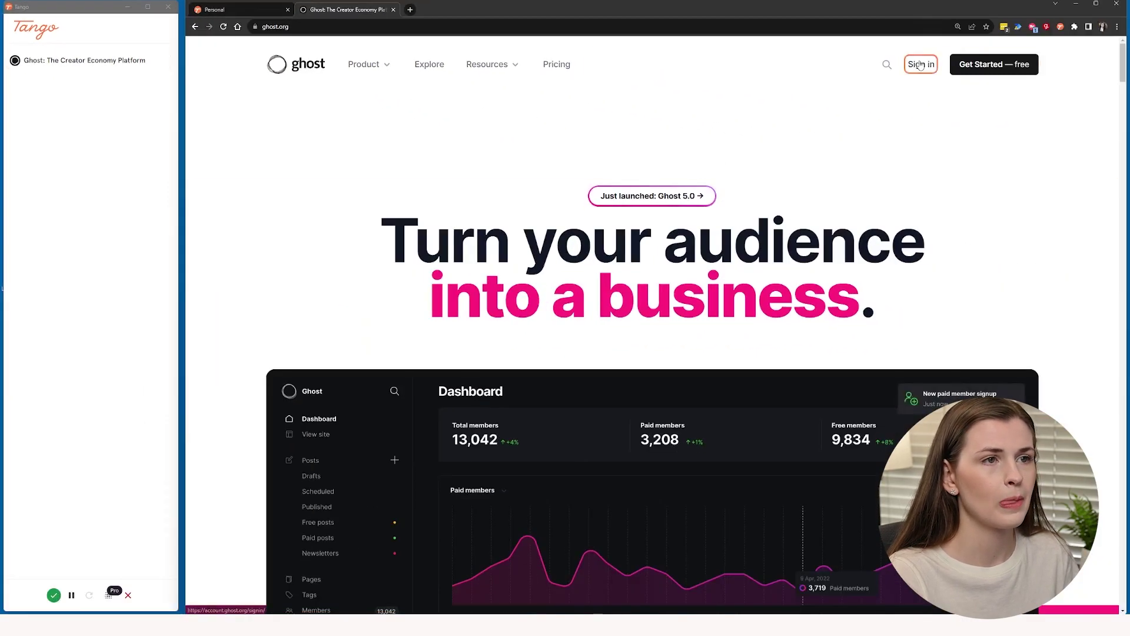
click(921, 66)
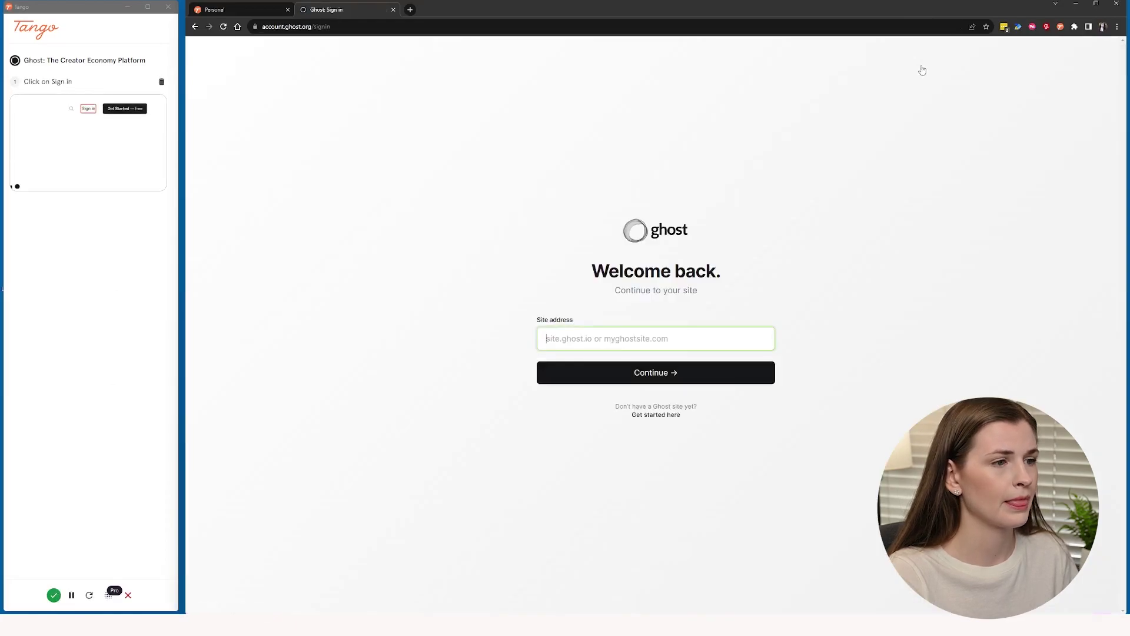
text(www.itsjustliz.org)
click(622, 341)
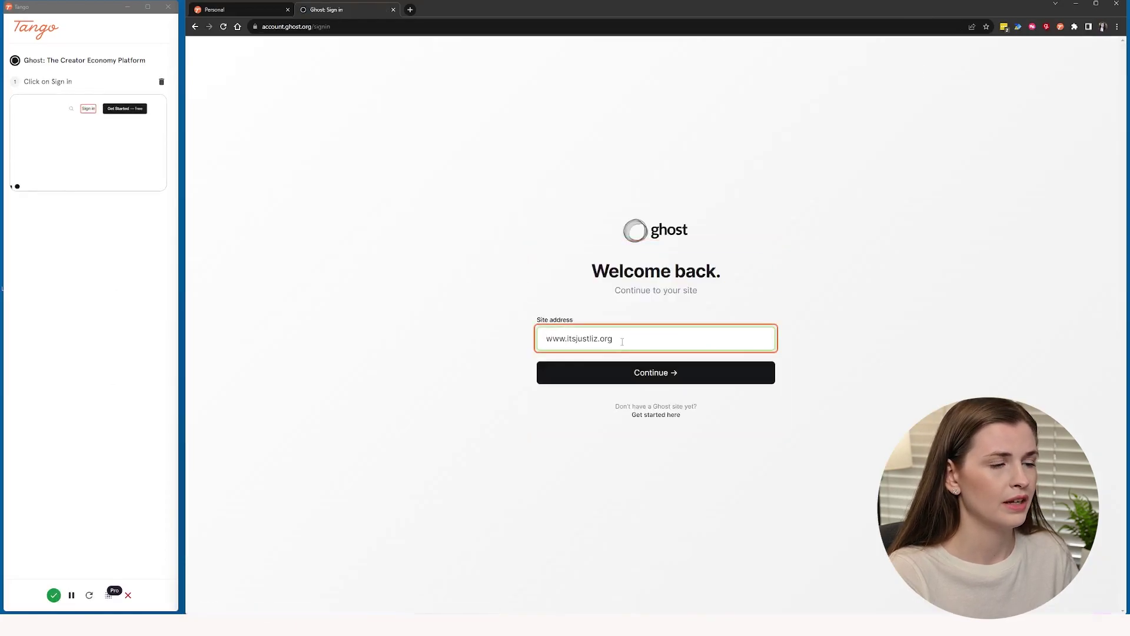
click(623, 377)
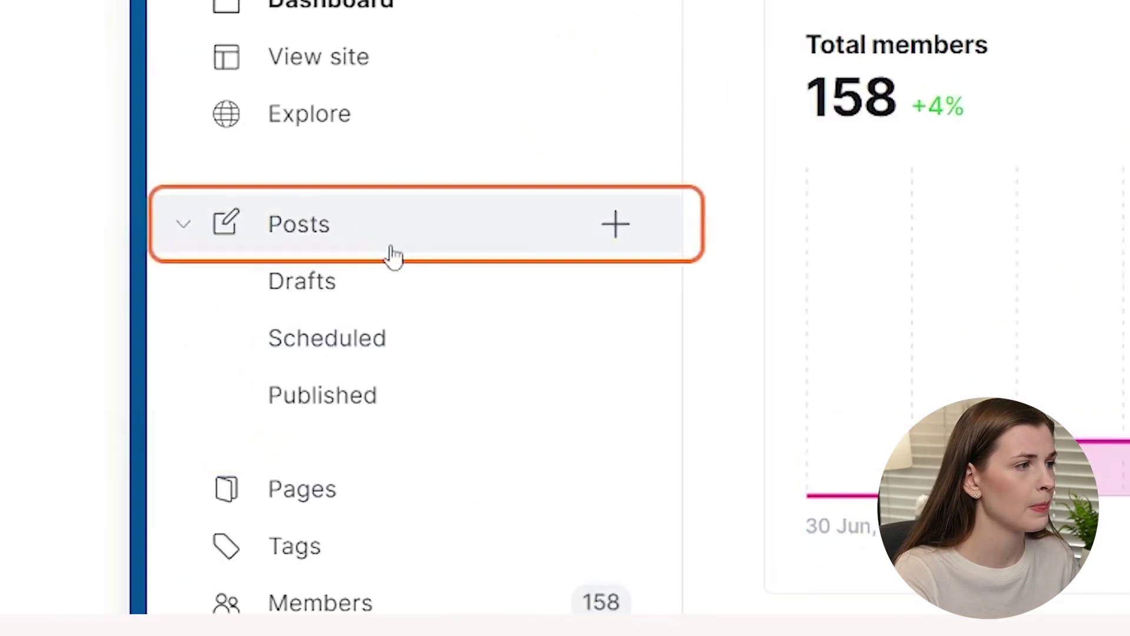
Create a post in Ghost Admin with the title "New Post".
click(617, 241)
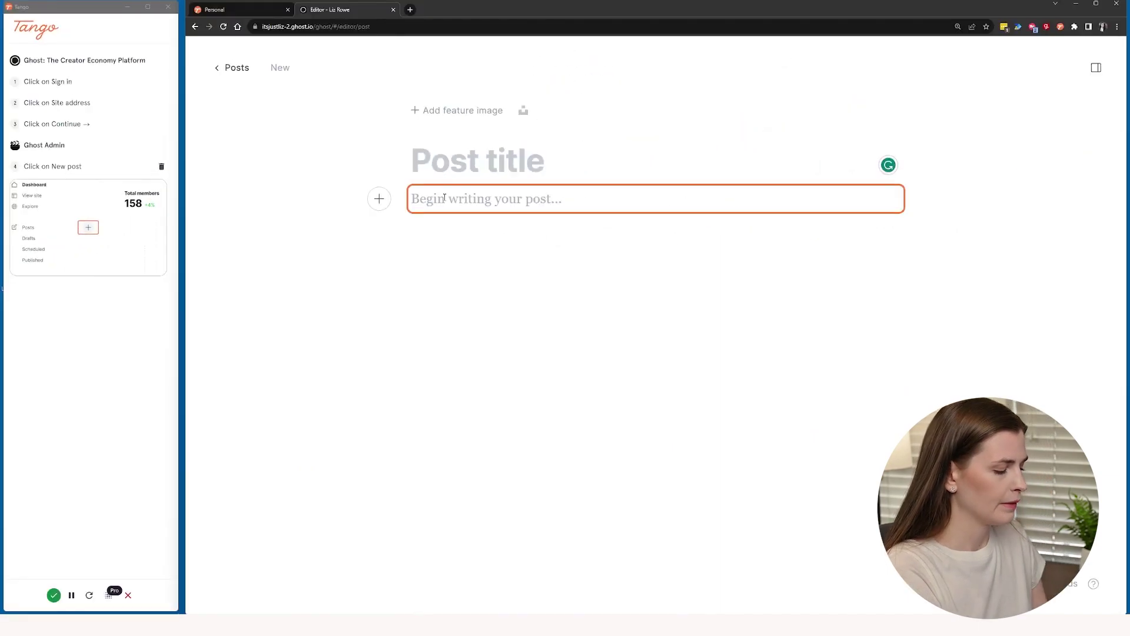
text(New Post)
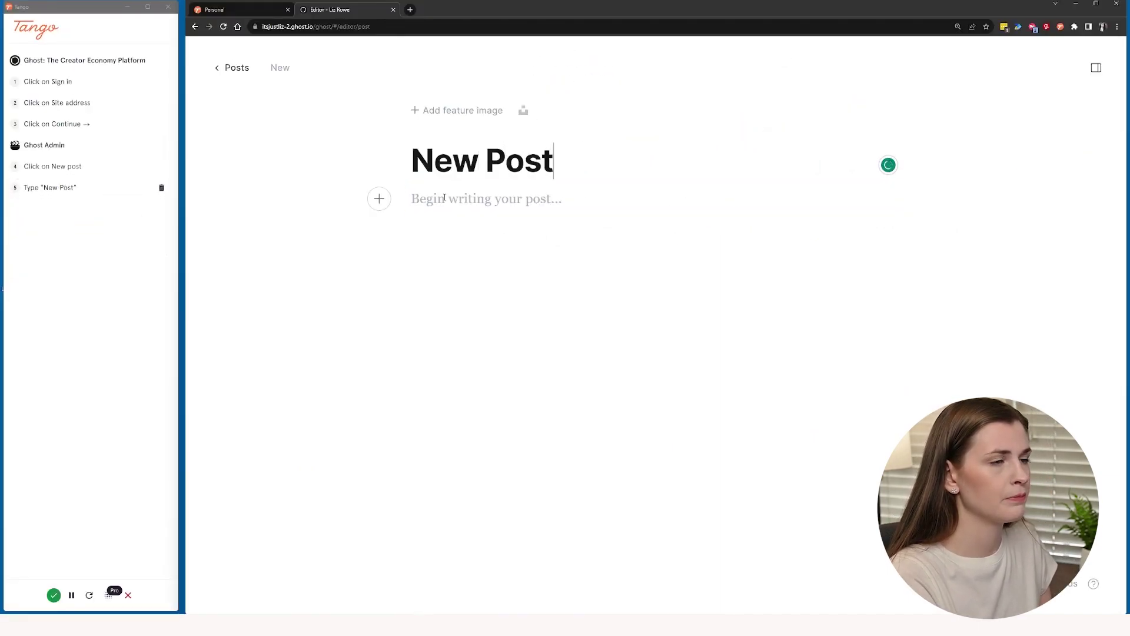
click(497, 276)
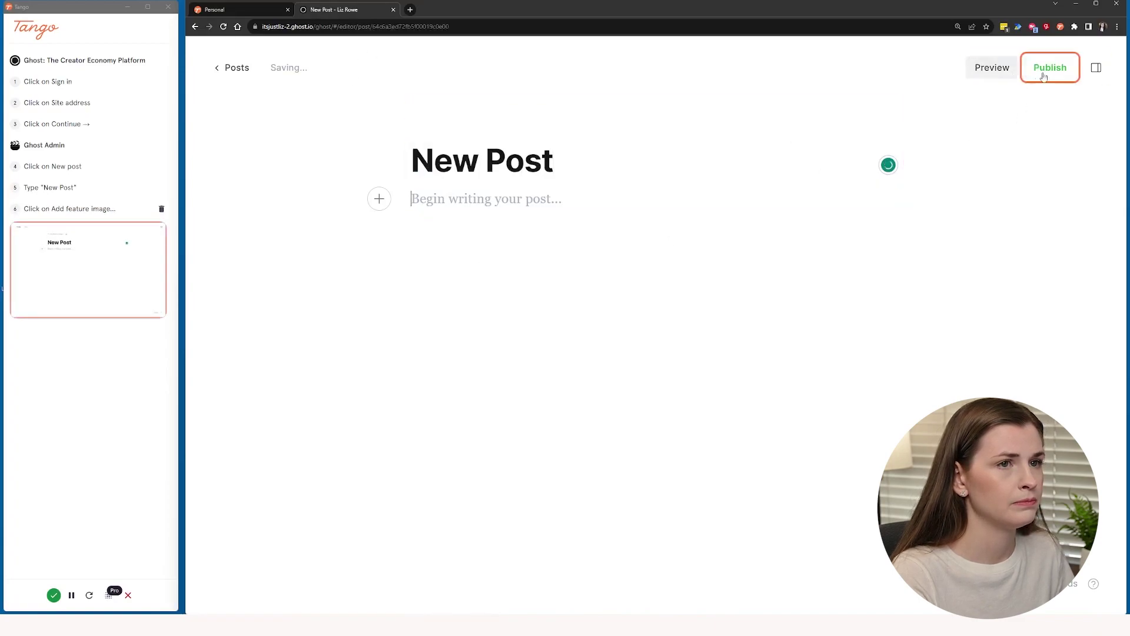
Open the post's publishing options and change its timing to Schedule for later.
click(1044, 77)
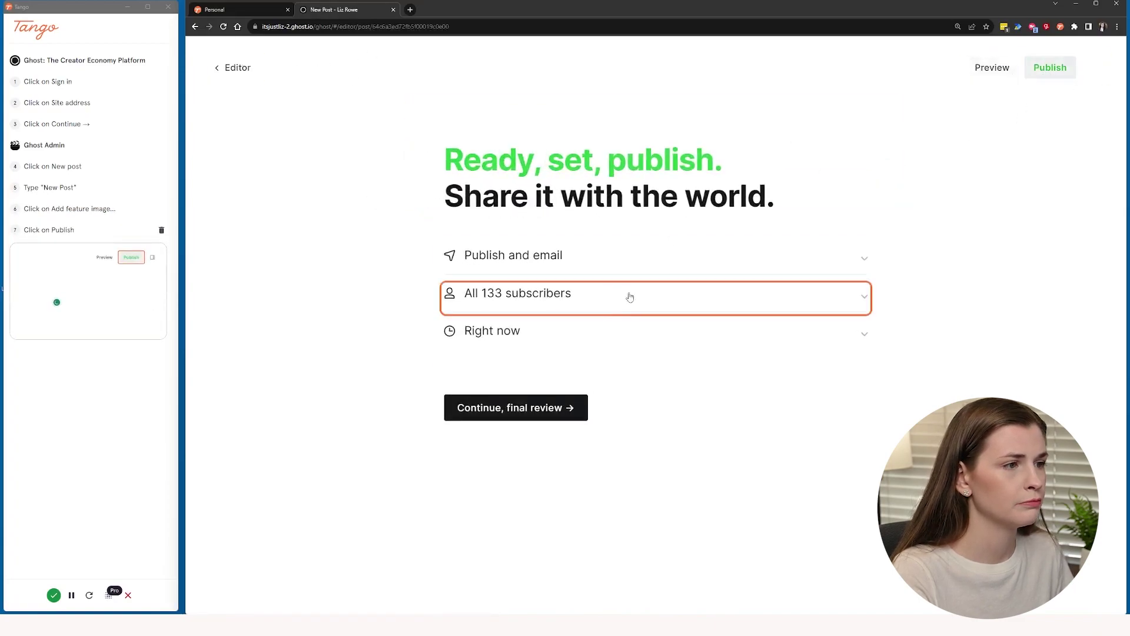
click(533, 337)
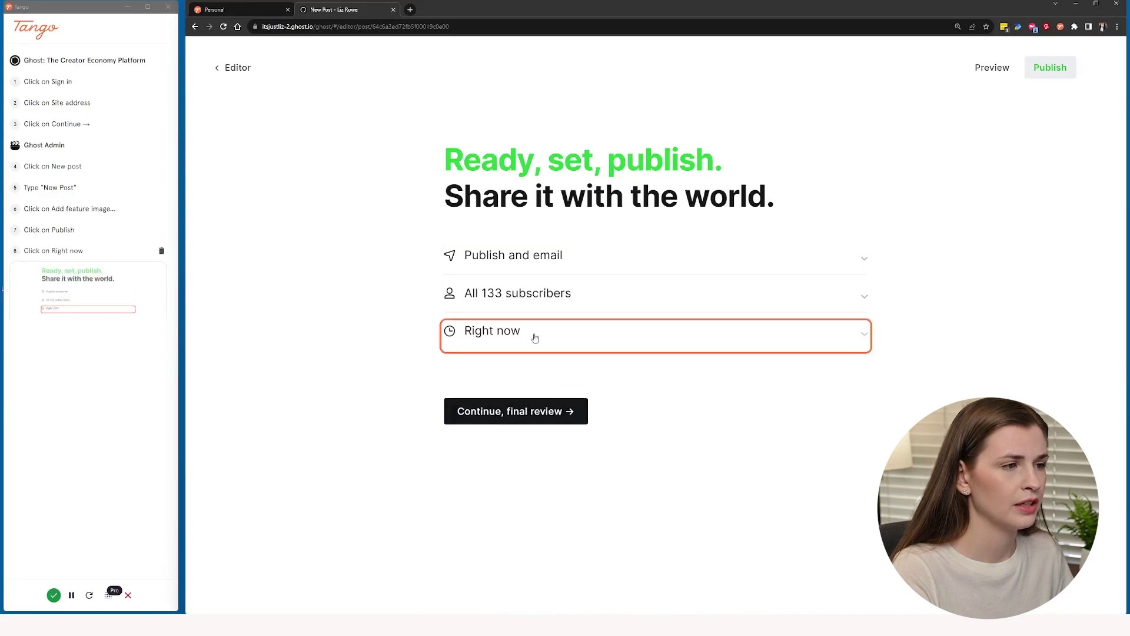
click(583, 380)
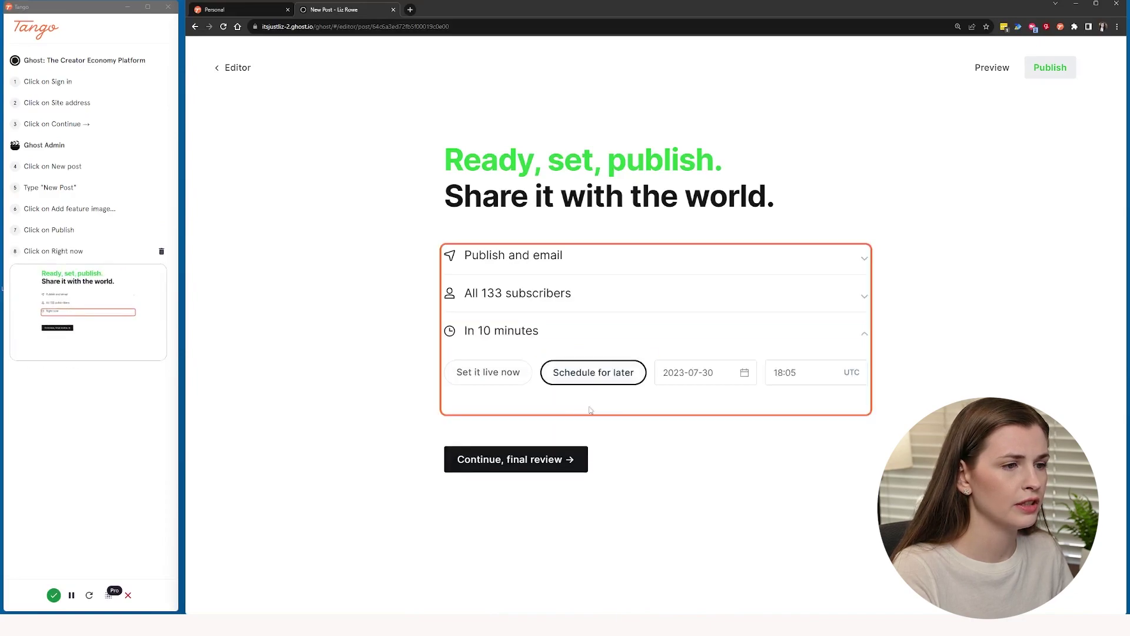
Set the scheduled publication date to 2023-08-08 and continue to the final review.
click(745, 374)
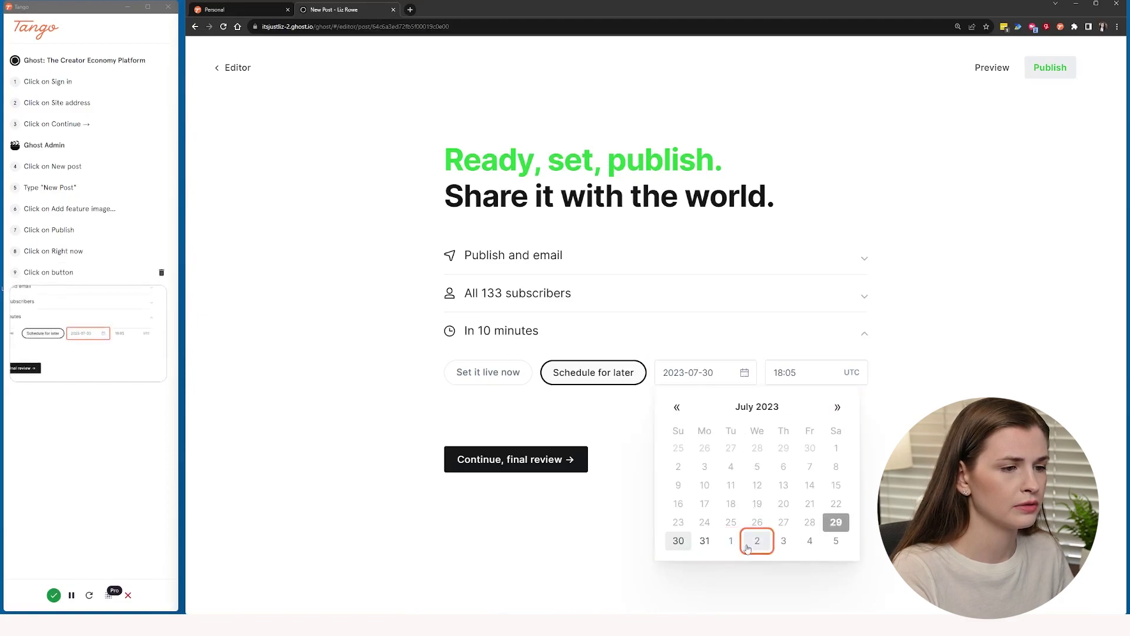
click(838, 407)
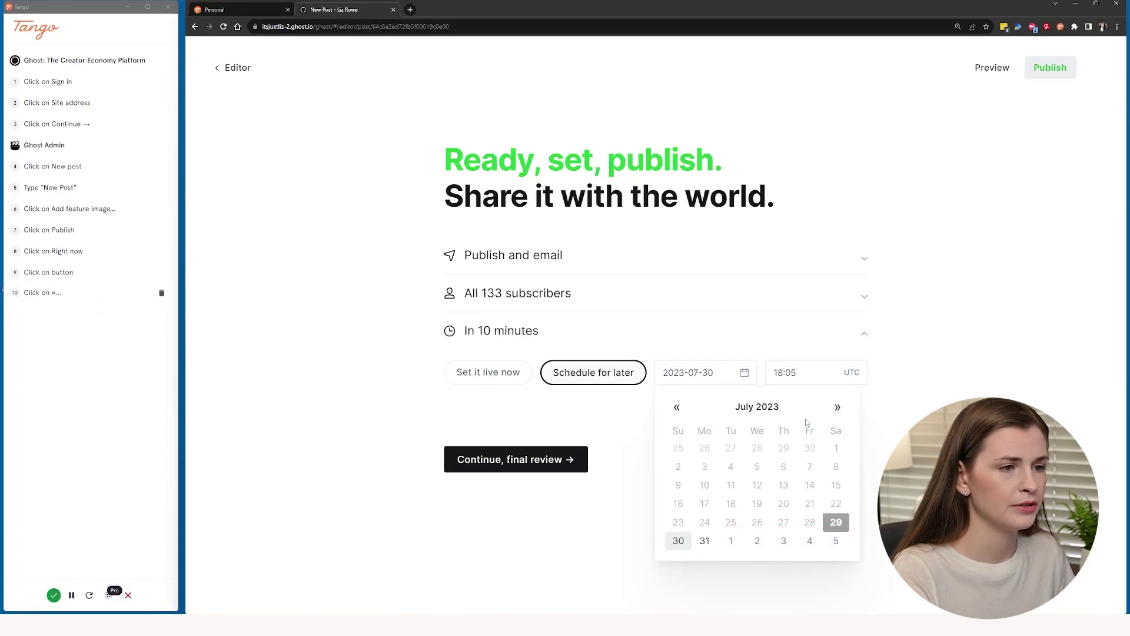
click(730, 466)
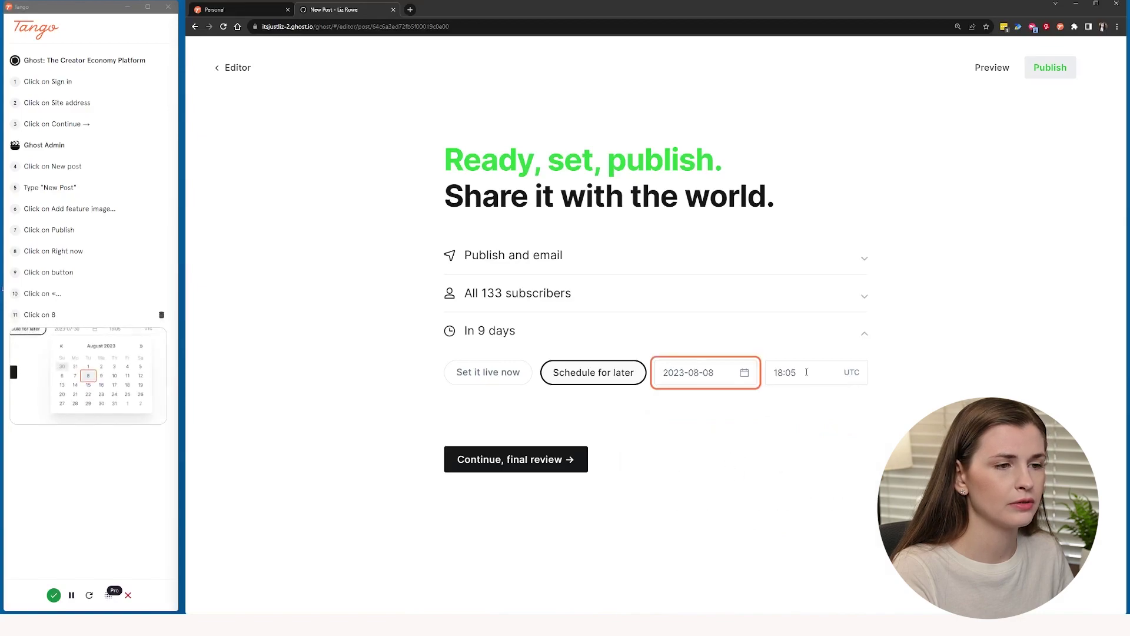
click(543, 464)
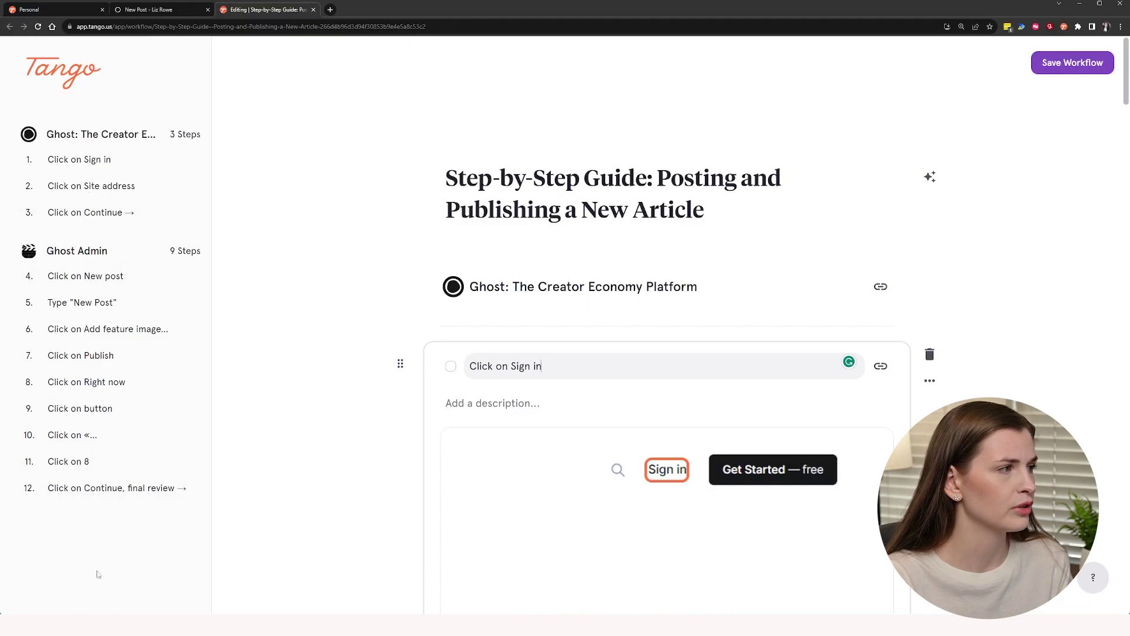
Examine the generated guide's title, step descriptions and screenshots from the sign-in through the scheduling steps.
scroll(706, 393, down, 4)
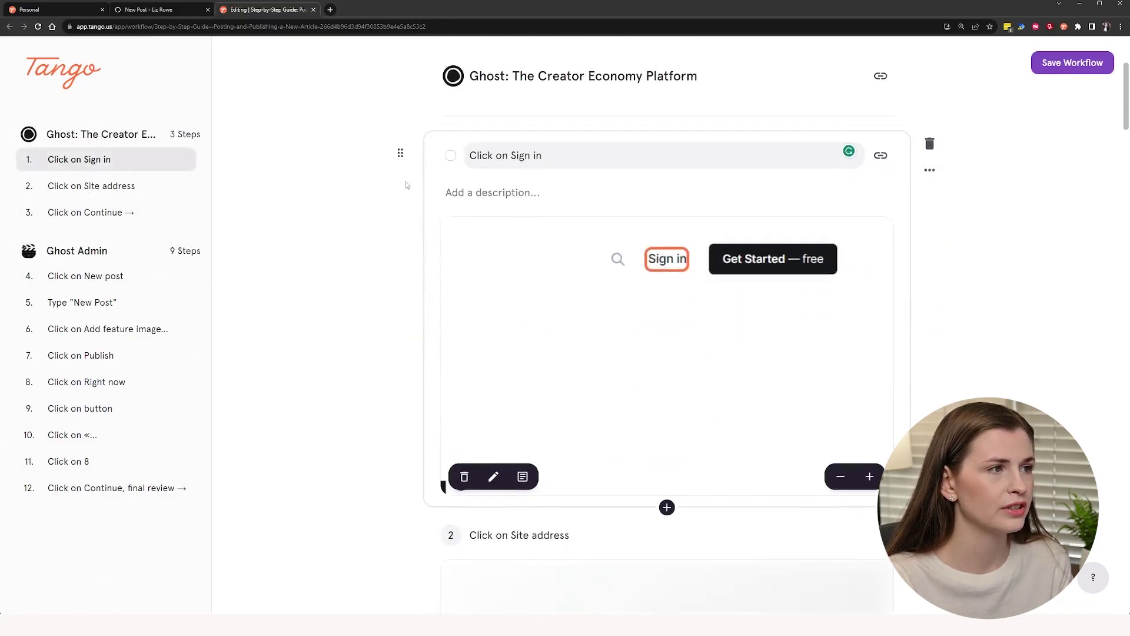
scroll(394, 236, up, 2)
scroll(415, 247, down, 1)
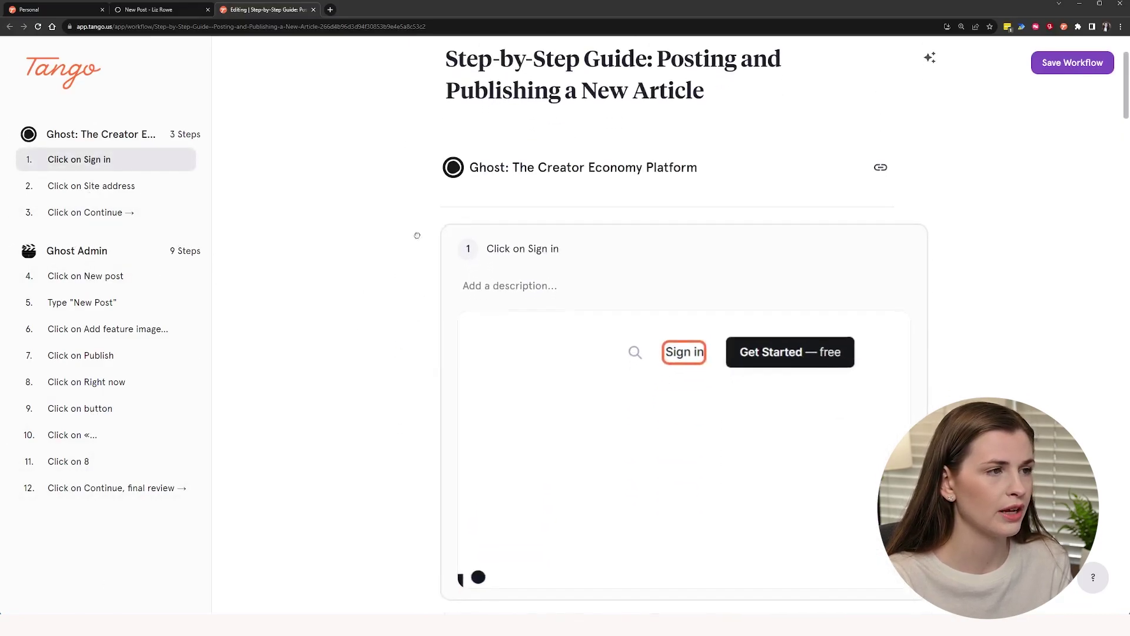
scroll(542, 134, up, 2)
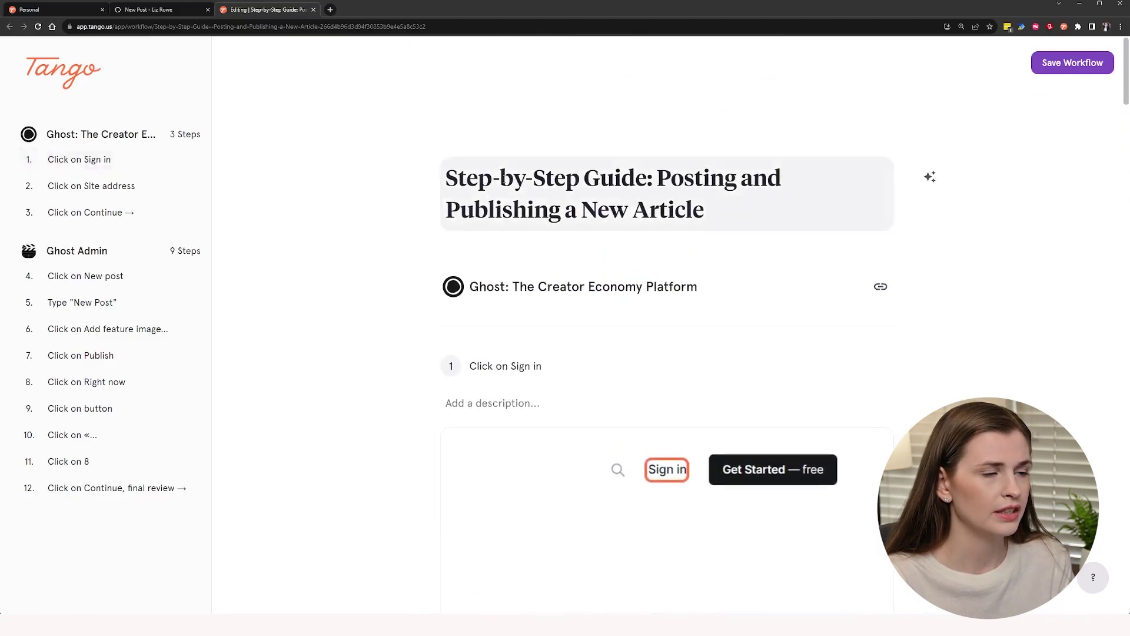
scroll(751, 405, down, 15)
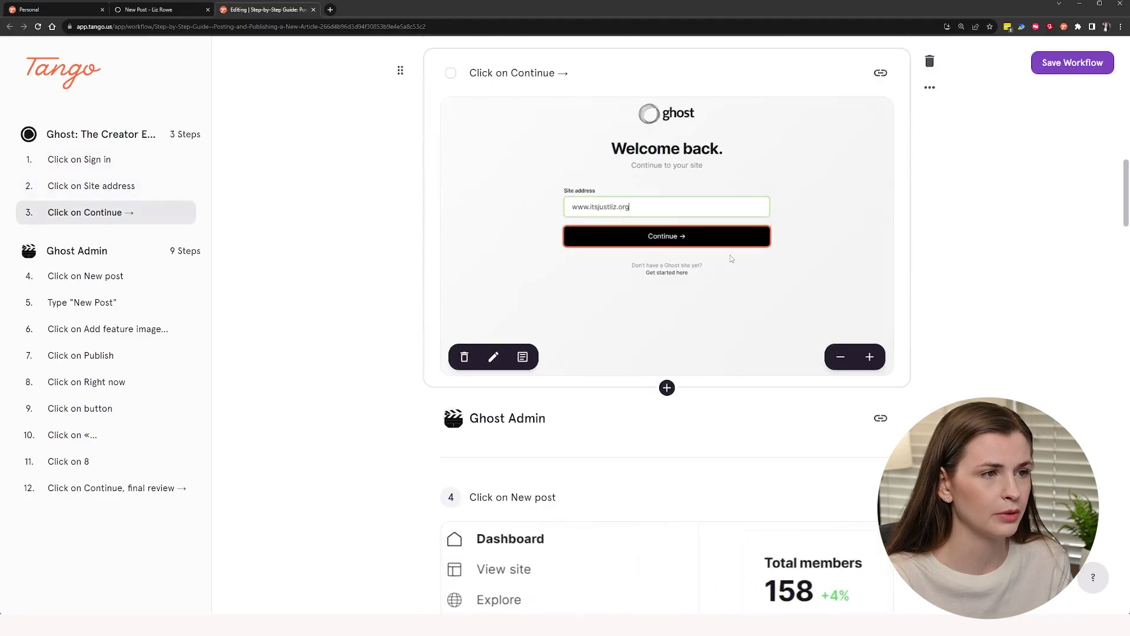
scroll(732, 254, down, 8)
scroll(663, 328, down, 9)
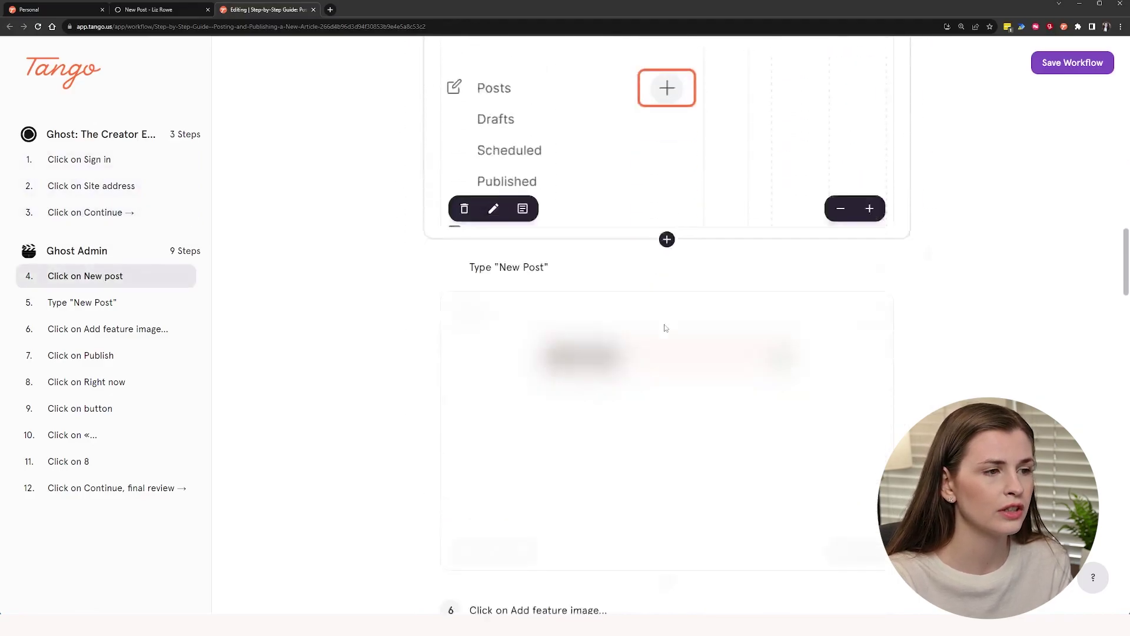
scroll(660, 327, down, 8)
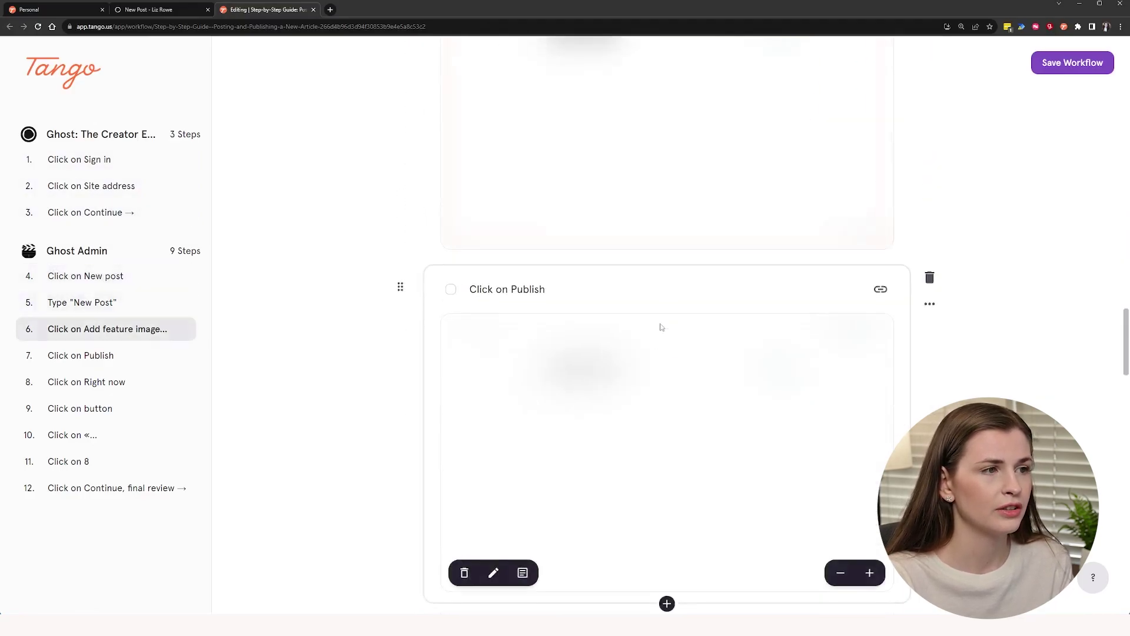
scroll(709, 420, down, 8)
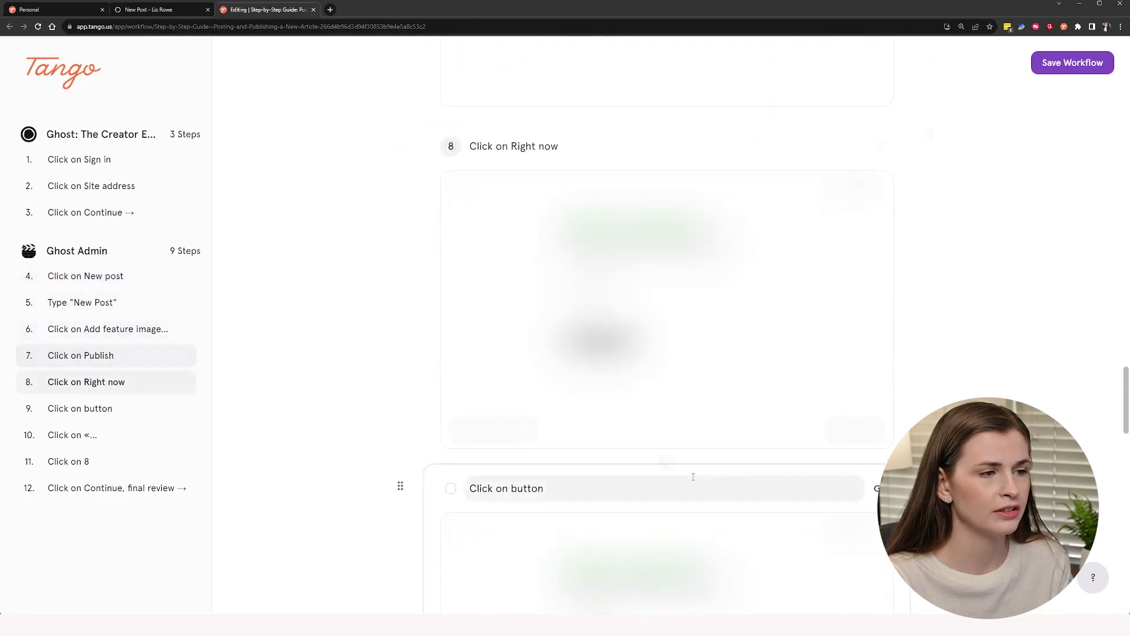
Save the workflow and return to the Personal workflow overview.
click(1051, 66)
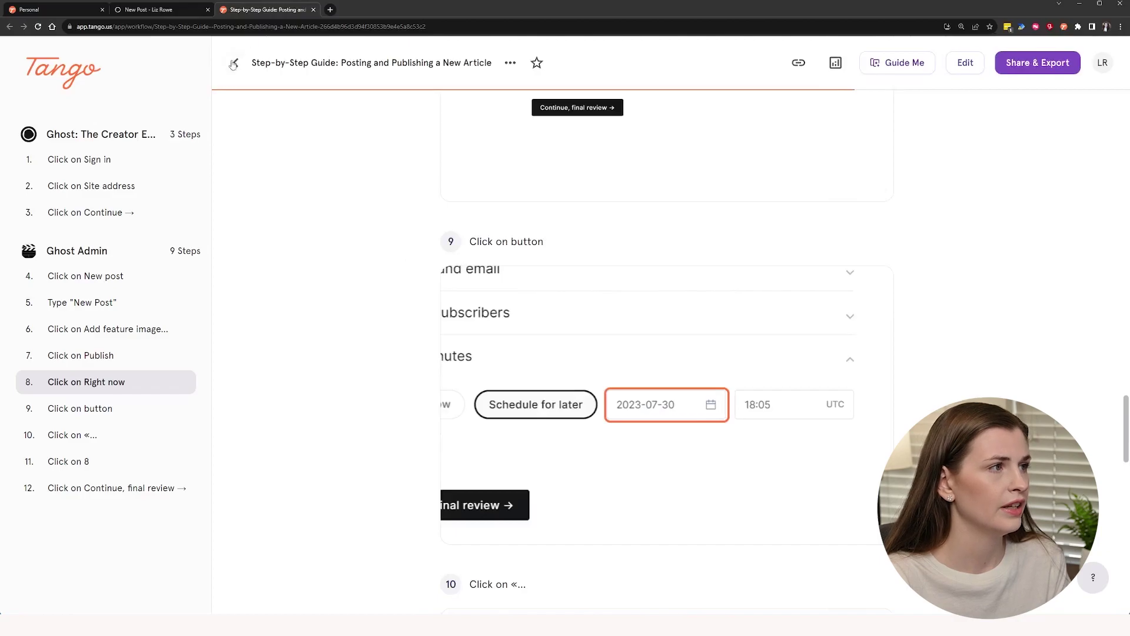
click(234, 63)
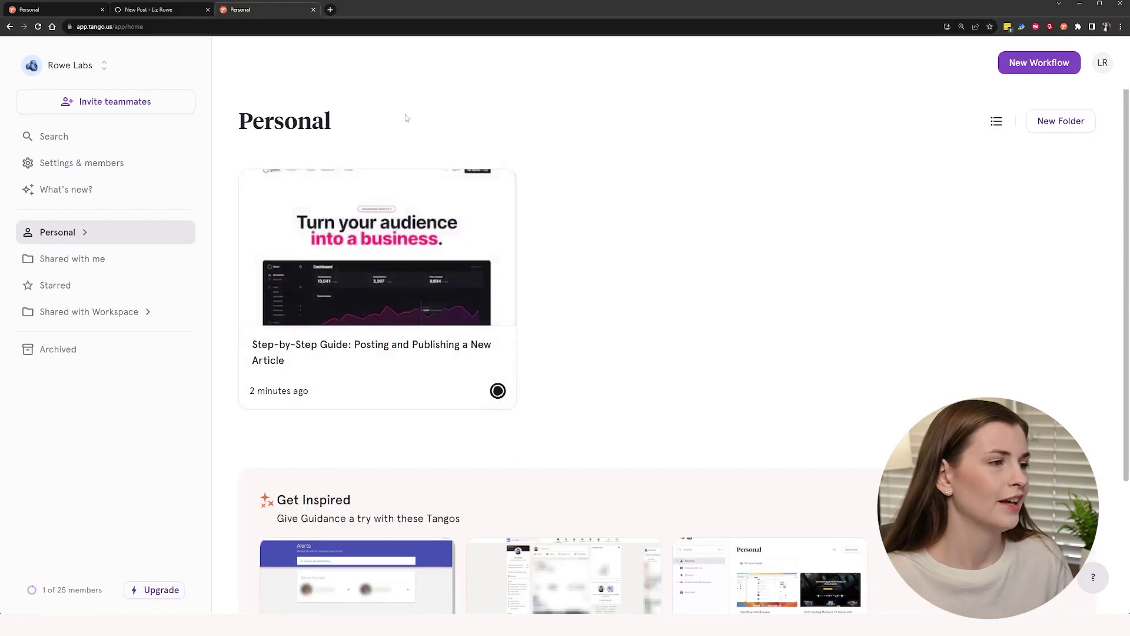
Run the saved posting and publishing guide with Guide Me, following its Ghost sign-in steps and starting a new post.
click(335, 365)
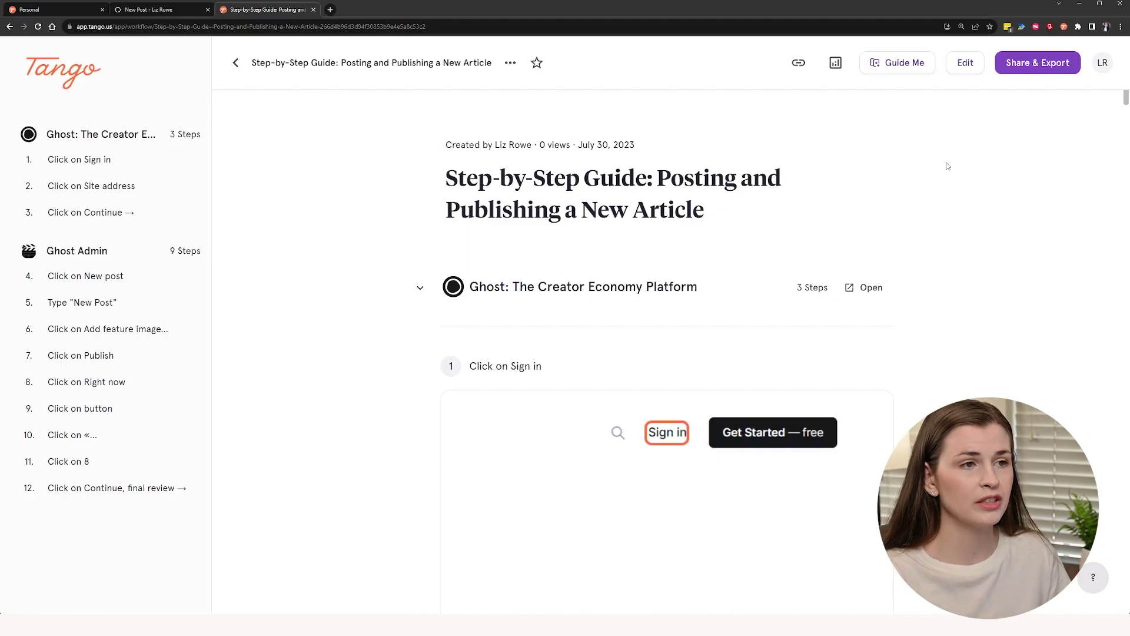
click(886, 69)
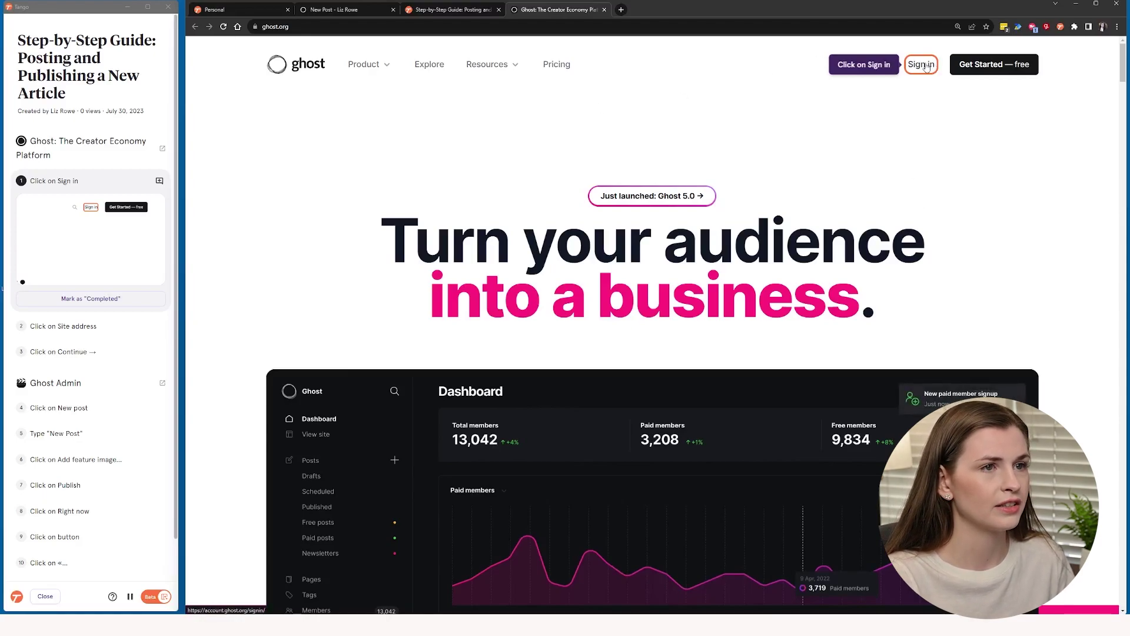
click(925, 66)
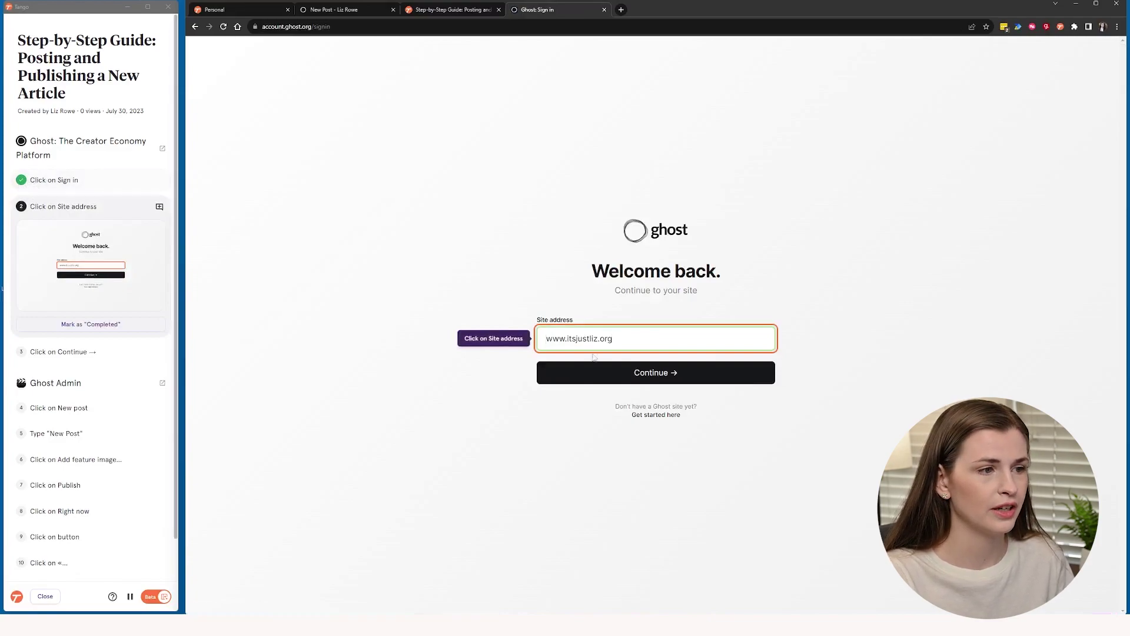
click(630, 337)
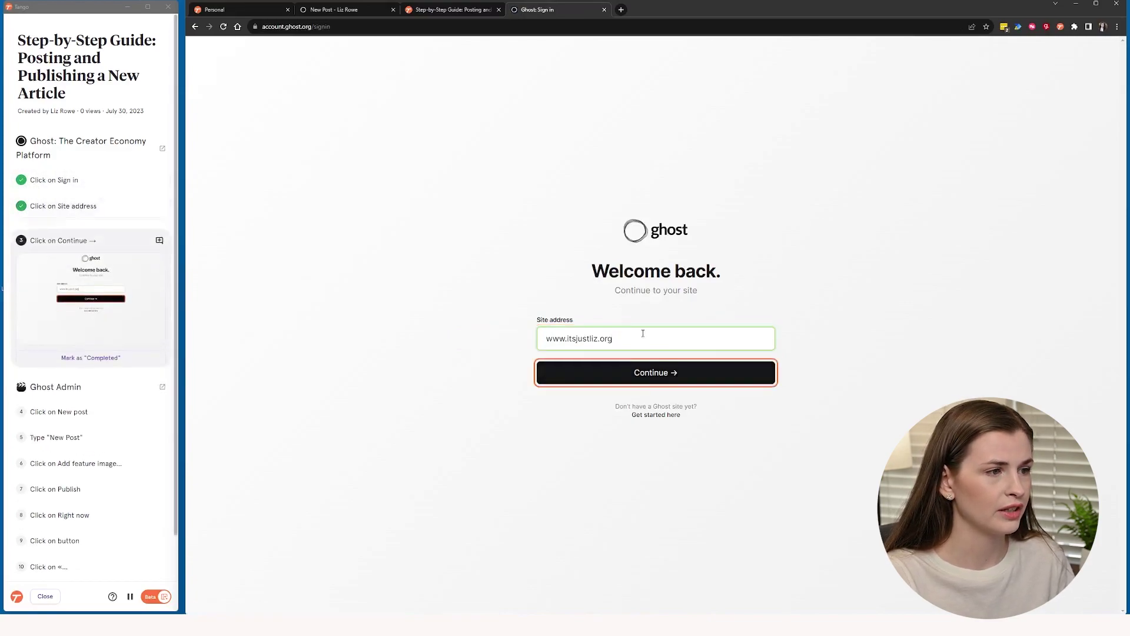
click(639, 376)
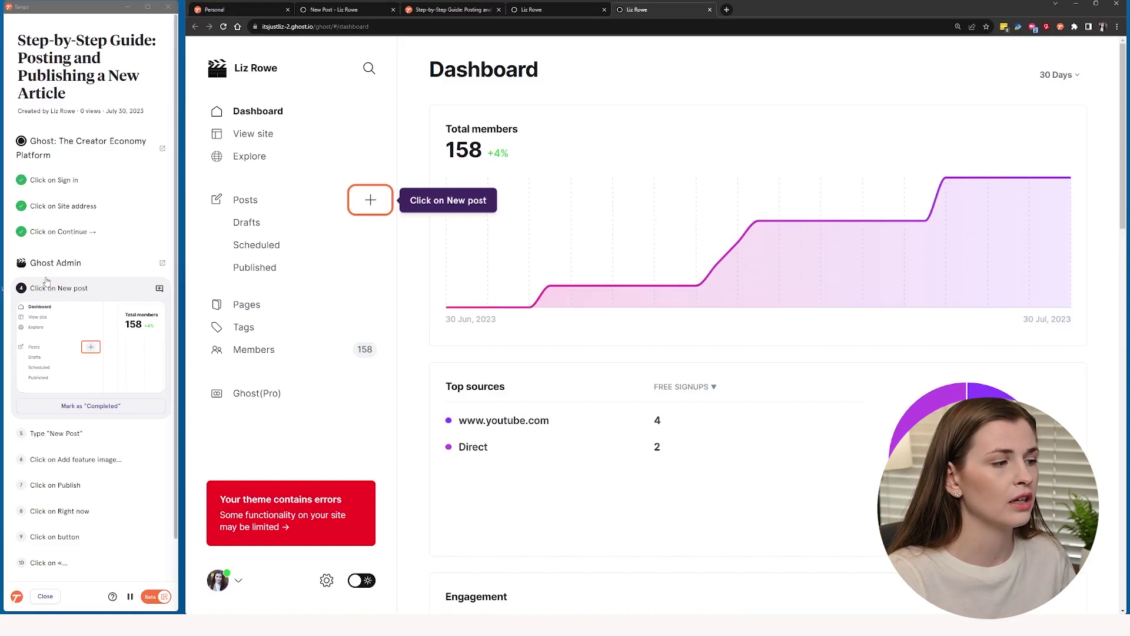
click(371, 201)
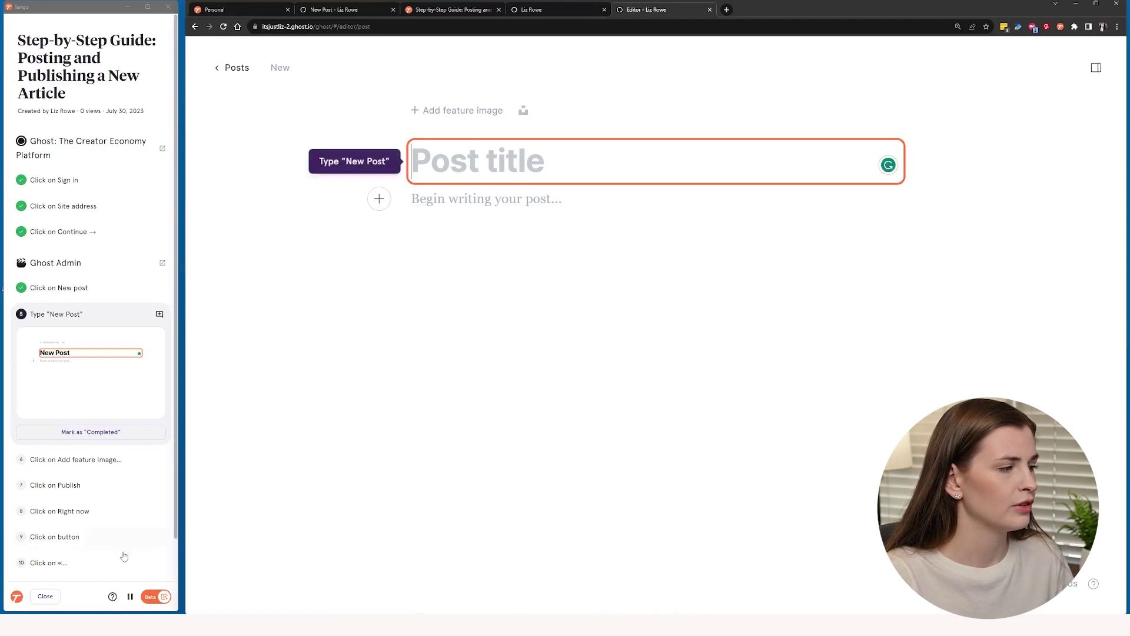
Pause and close the live guidance, leave the empty post, and close both Ghost pages opened during the walkthrough.
click(130, 596)
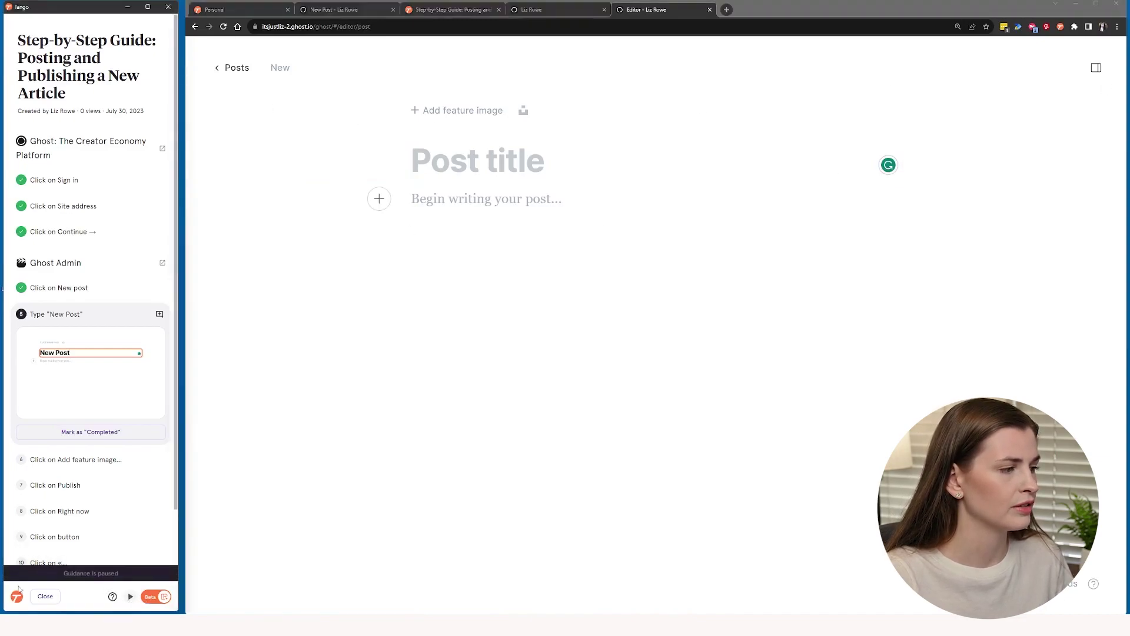
click(46, 597)
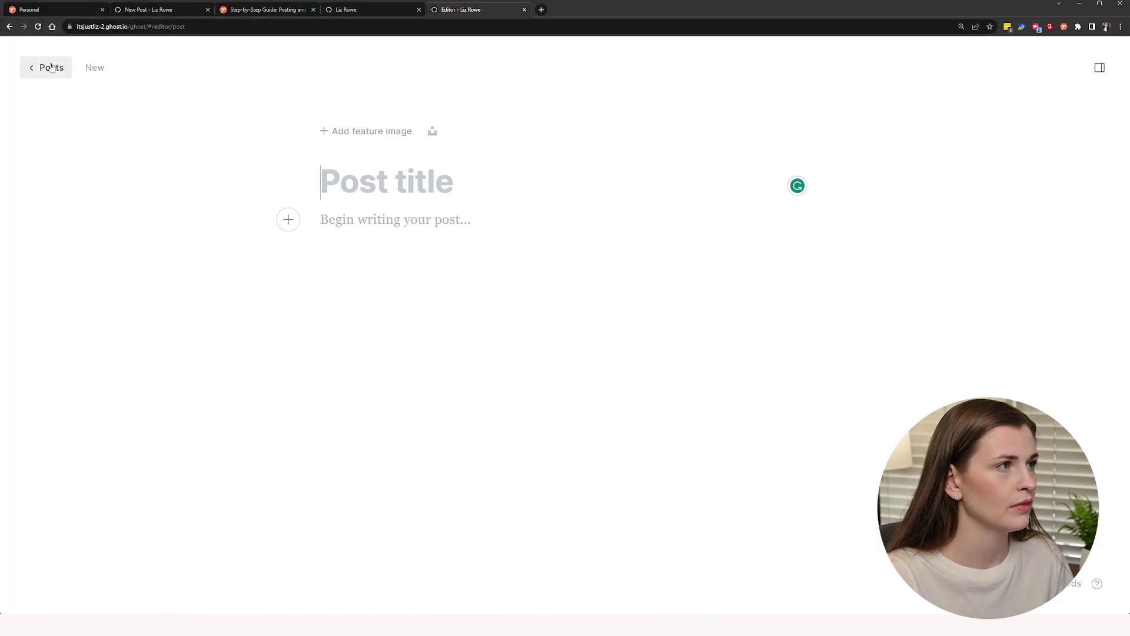
click(51, 67)
click(525, 10)
click(418, 9)
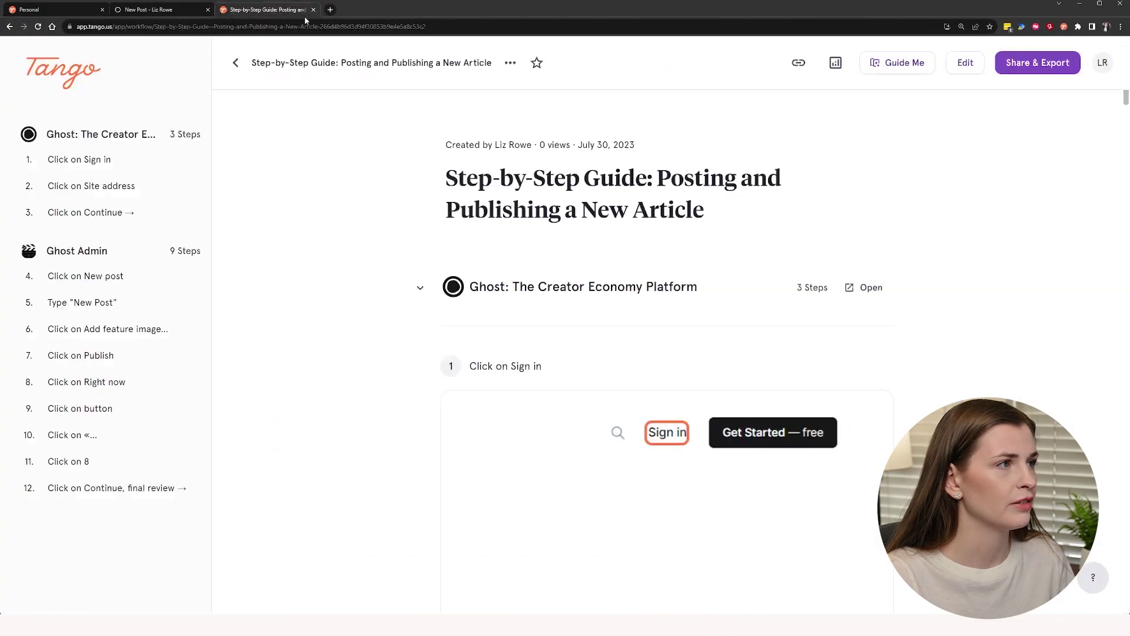
Return to the Personal overview and view the actions available for the saved workflow.
click(235, 63)
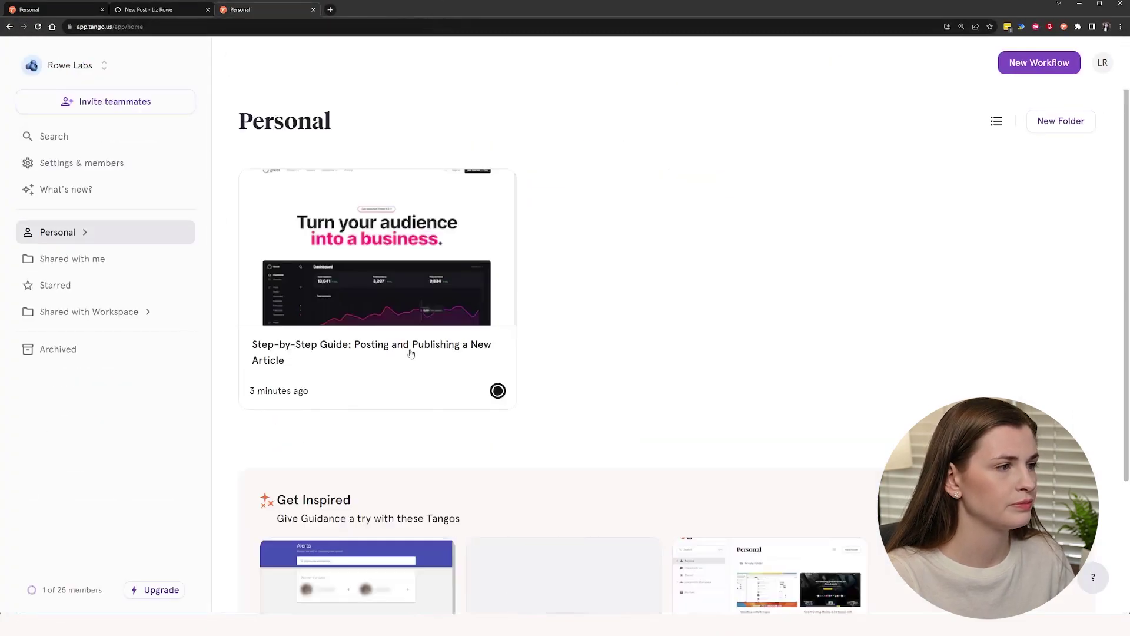
mouse_move(410, 354)
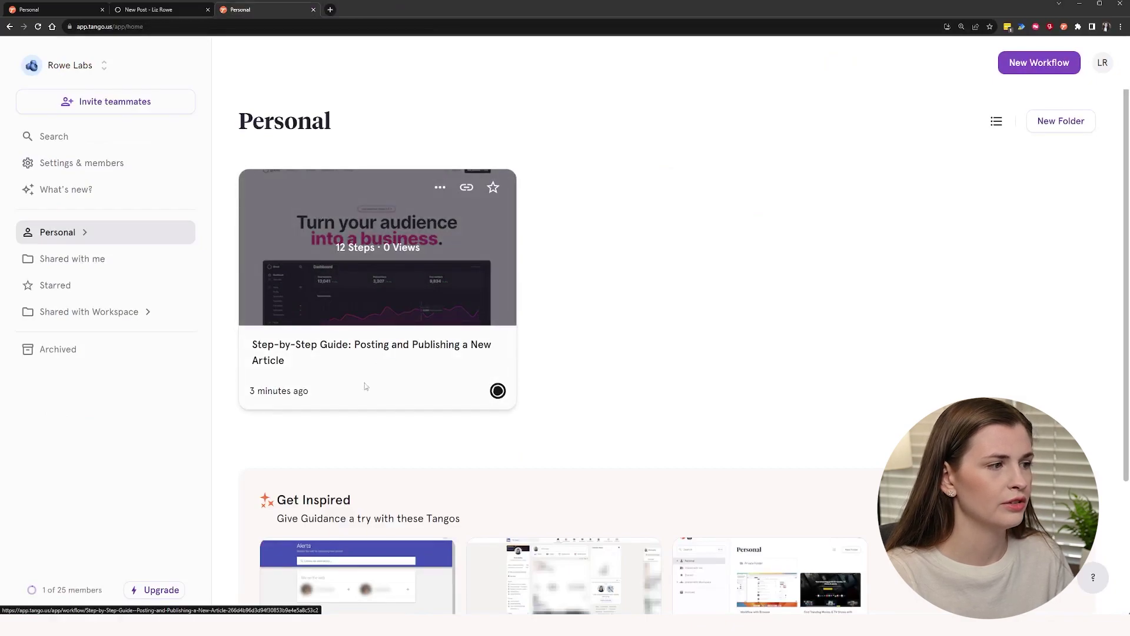
click(440, 187)
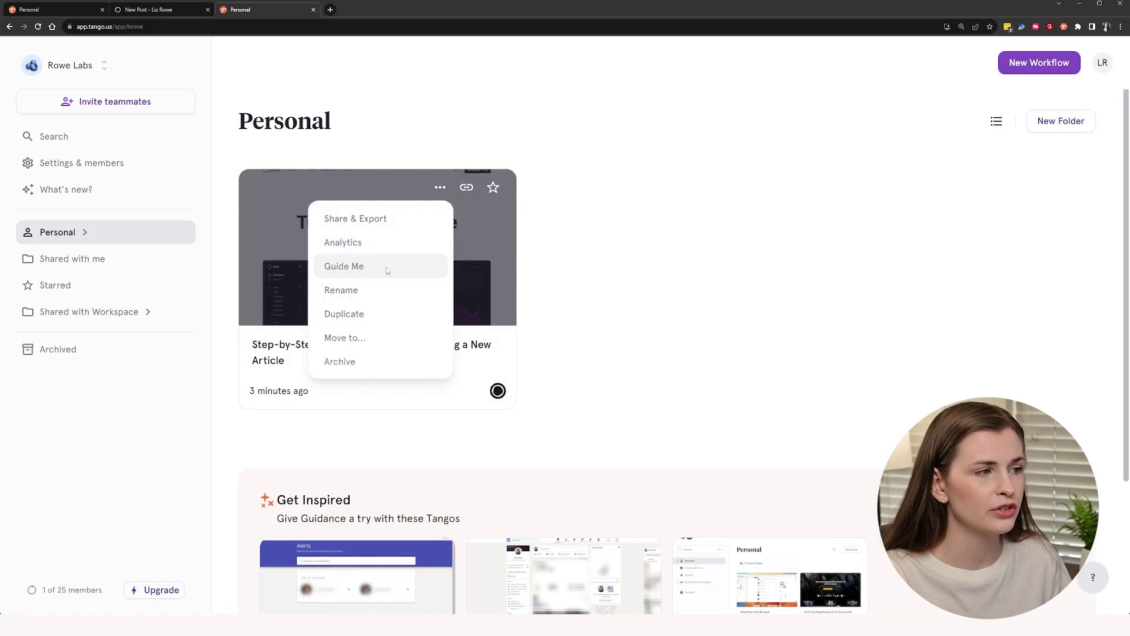
click(728, 385)
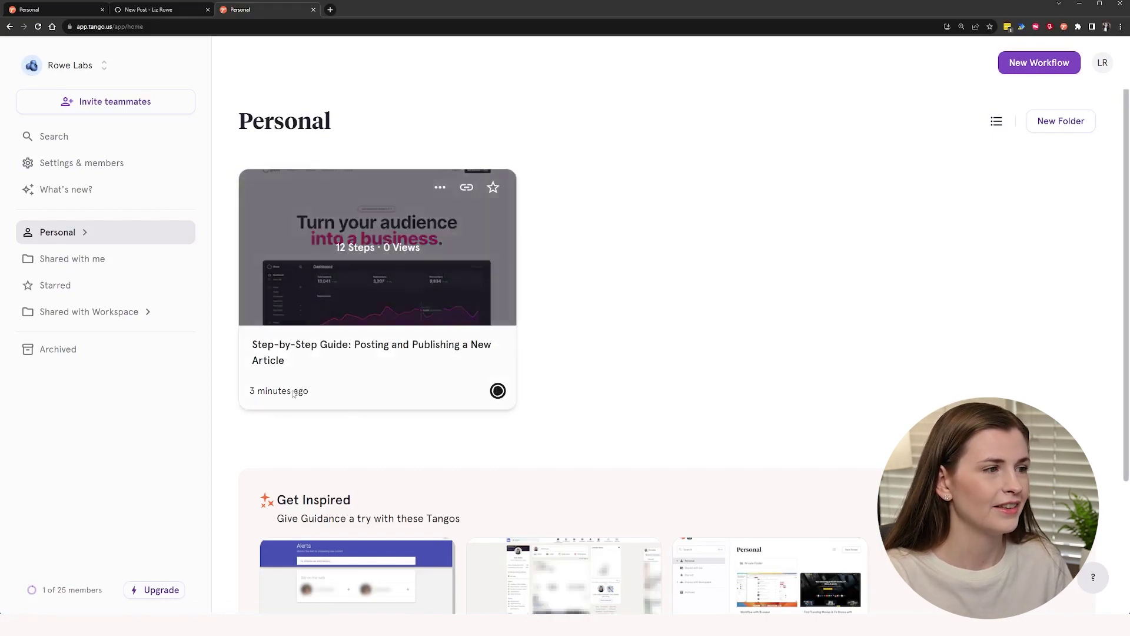
Open the saved guide and examine its link sharing, embed platform and export options.
click(312, 345)
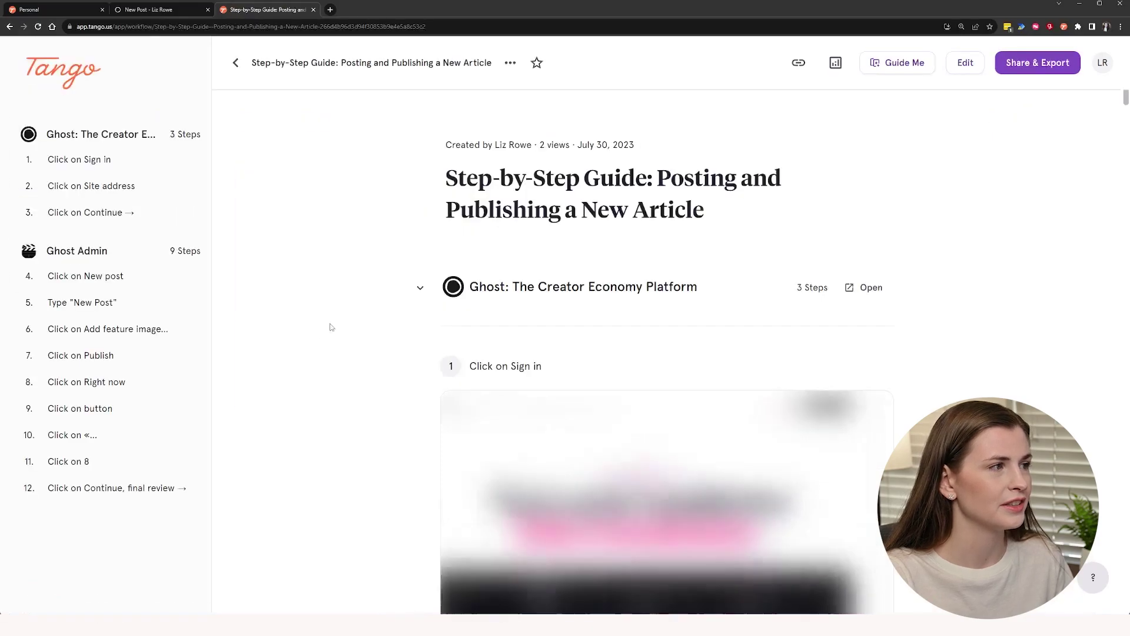
click(1036, 62)
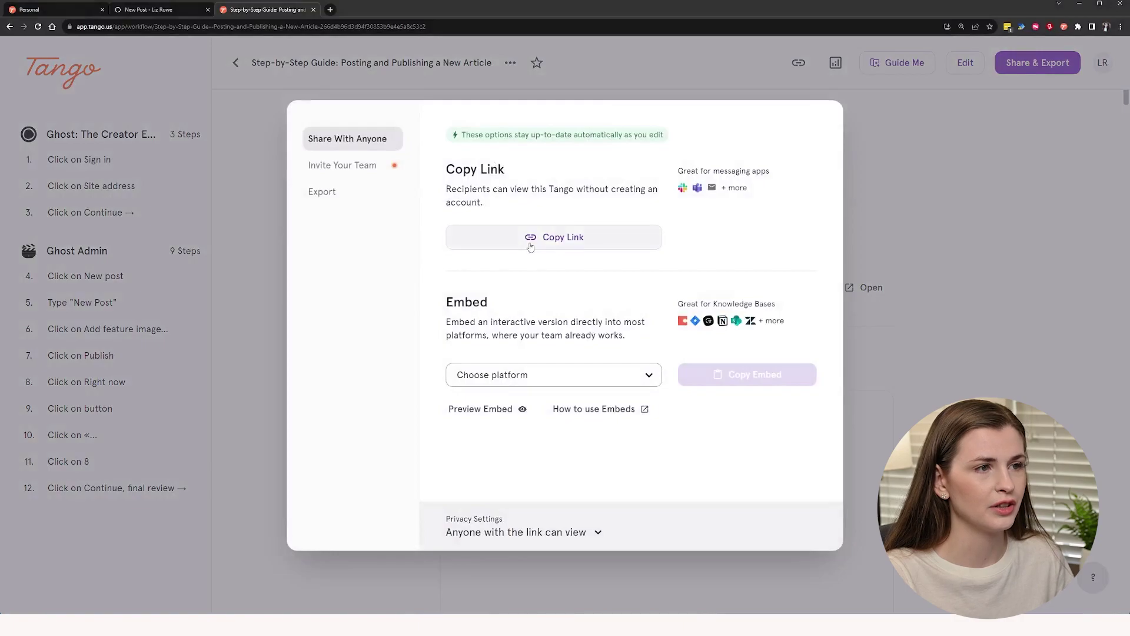
click(597, 381)
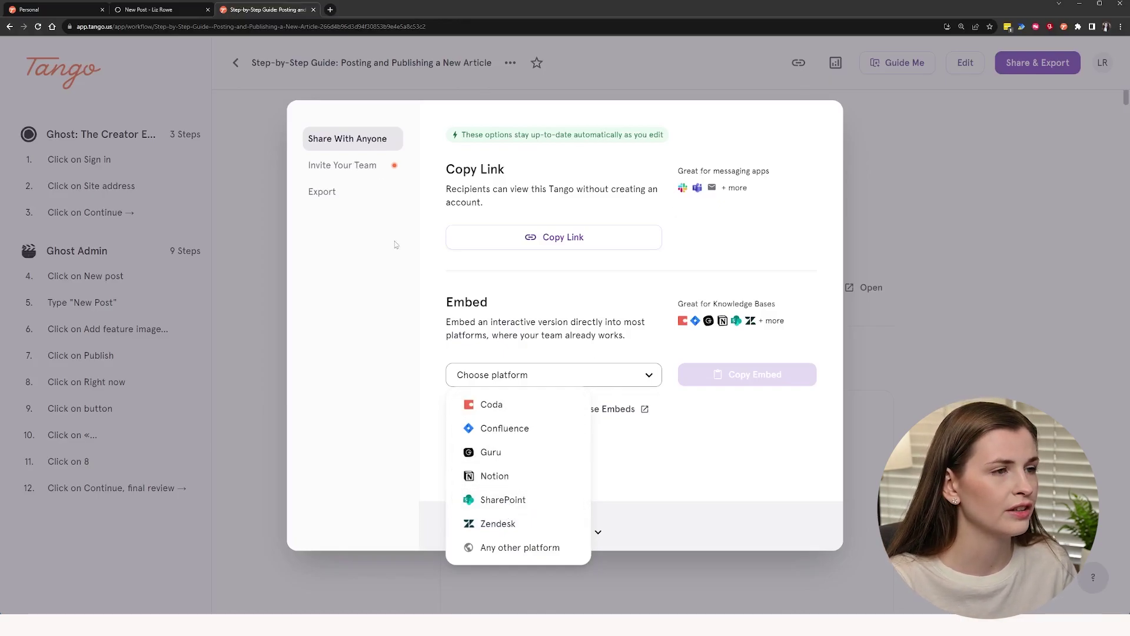
double_click(330, 192)
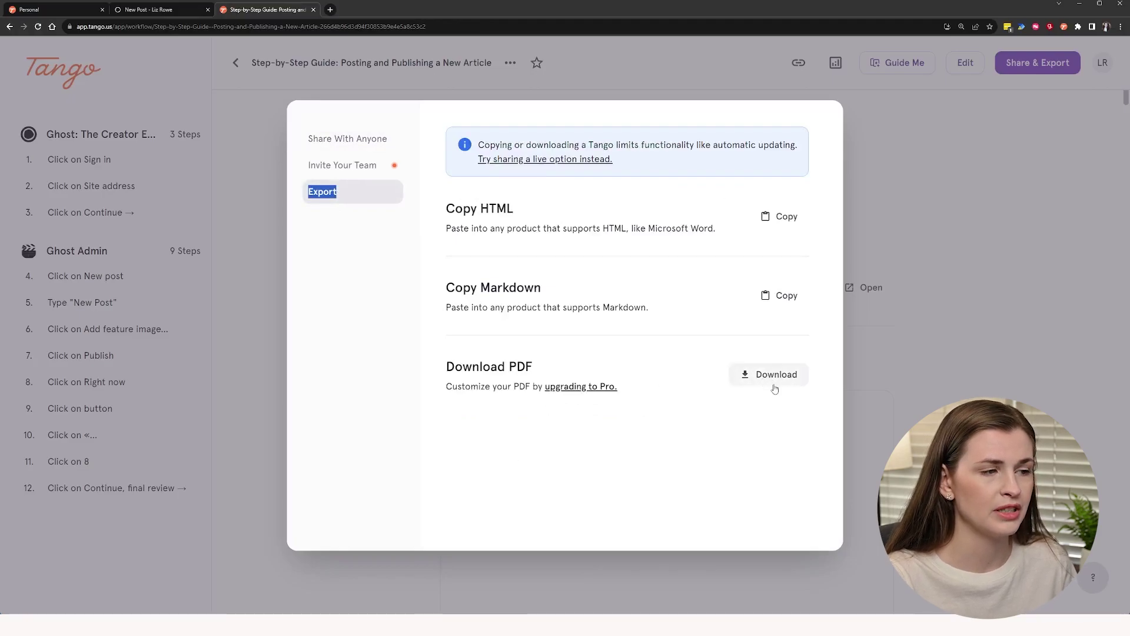
click(995, 194)
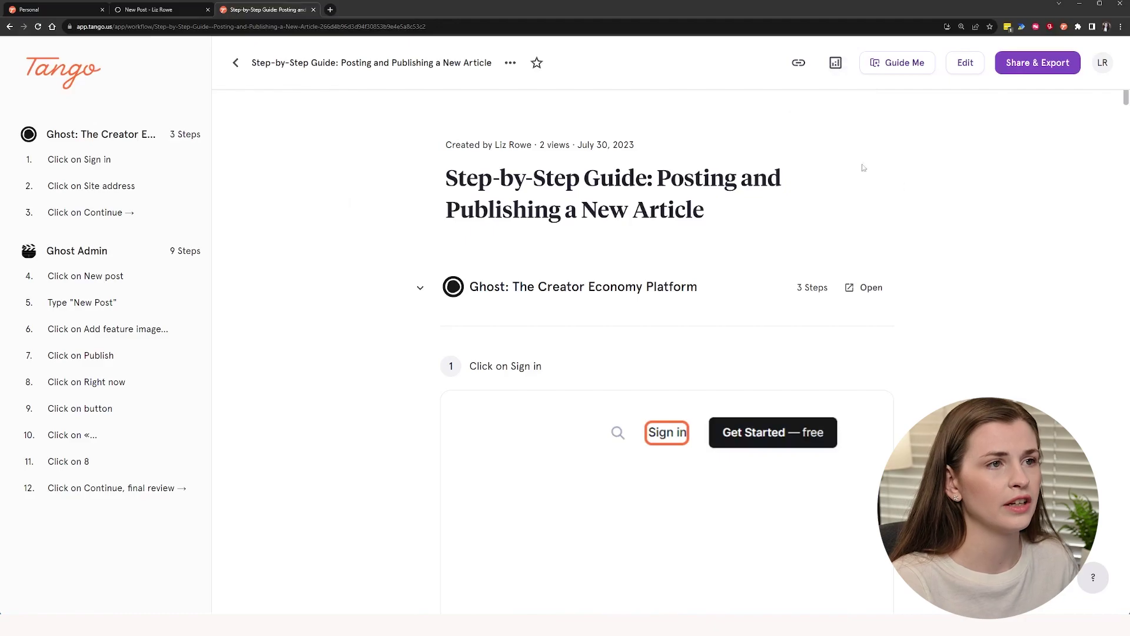
Examine the guide's analytics overview for views and completion, and close it.
click(836, 63)
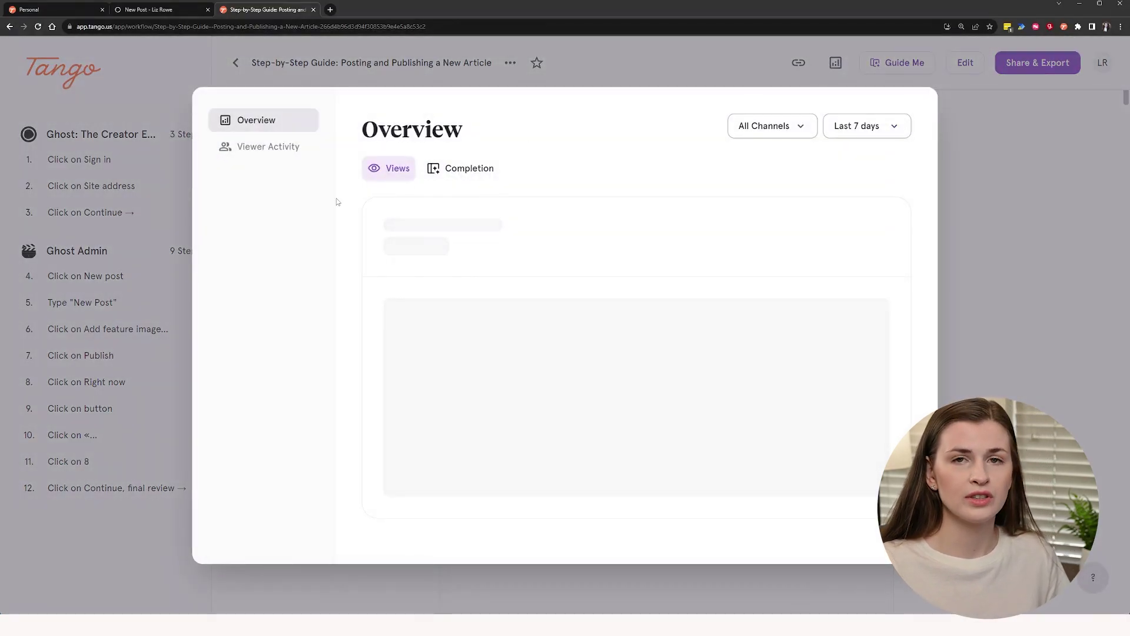
click(487, 175)
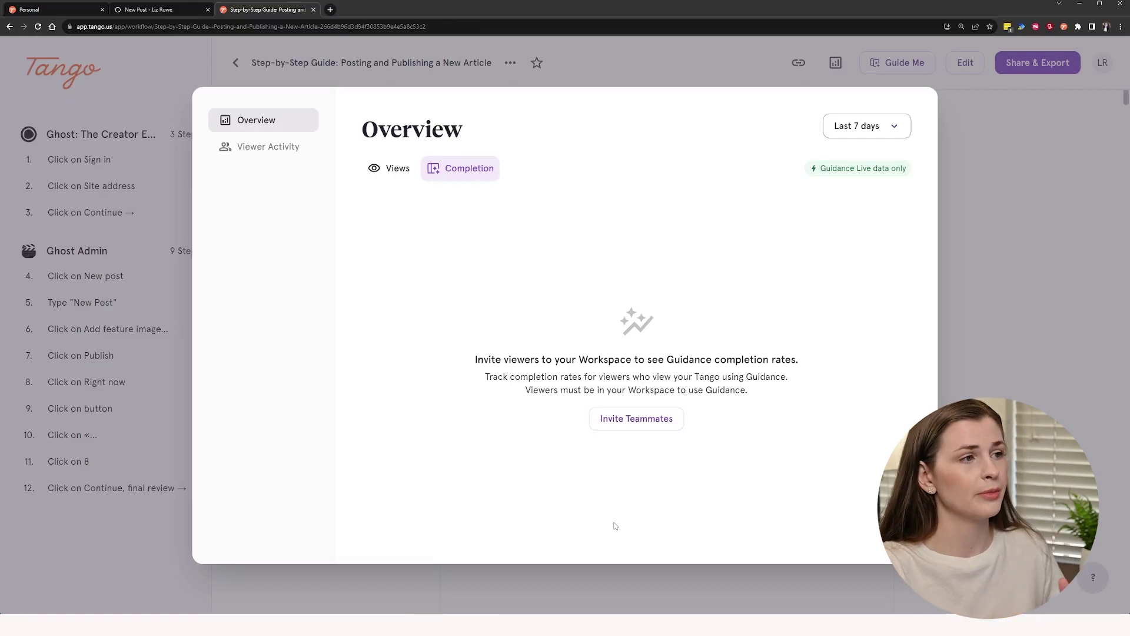
key(Escape)
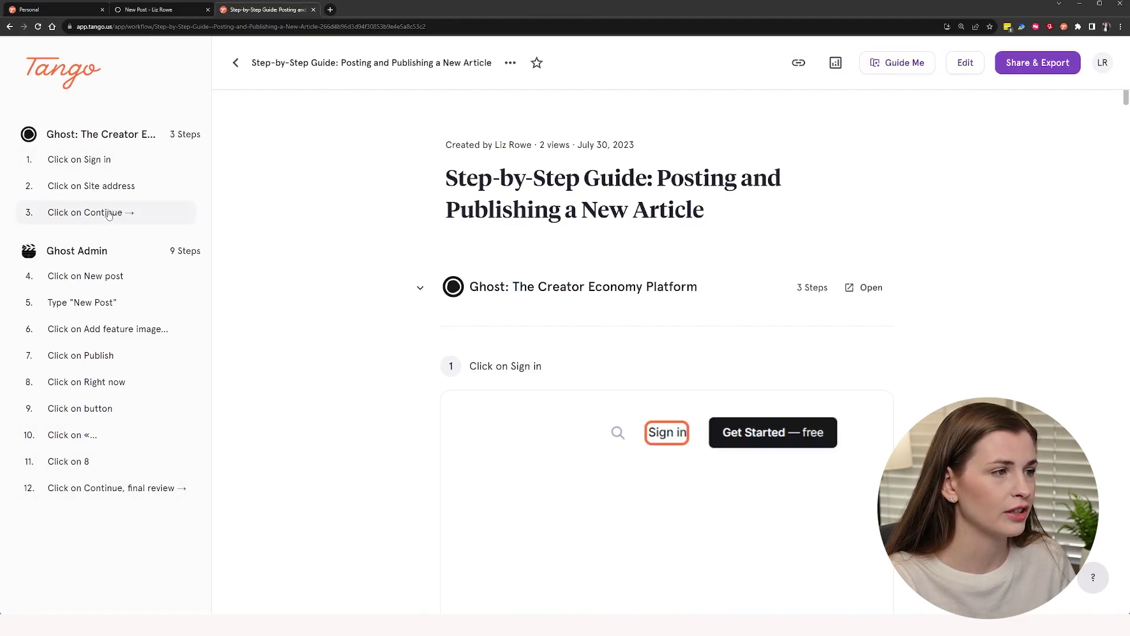
Open the "How to Publish and Schedule a Post" guide from the Newsletter folder in Scribe.
click(129, 385)
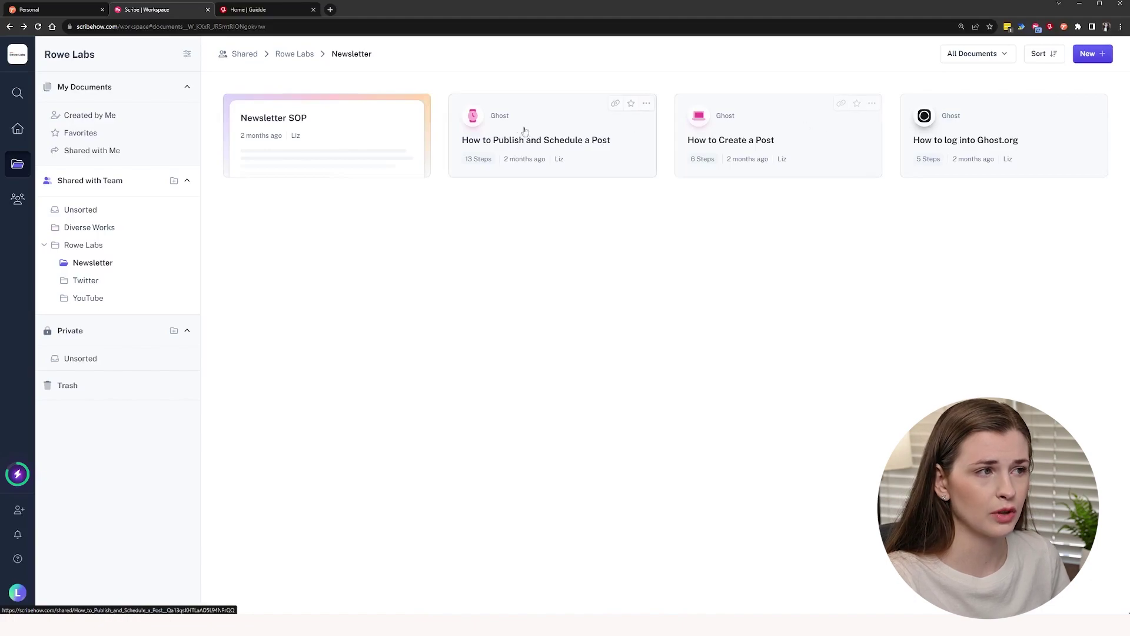
click(565, 141)
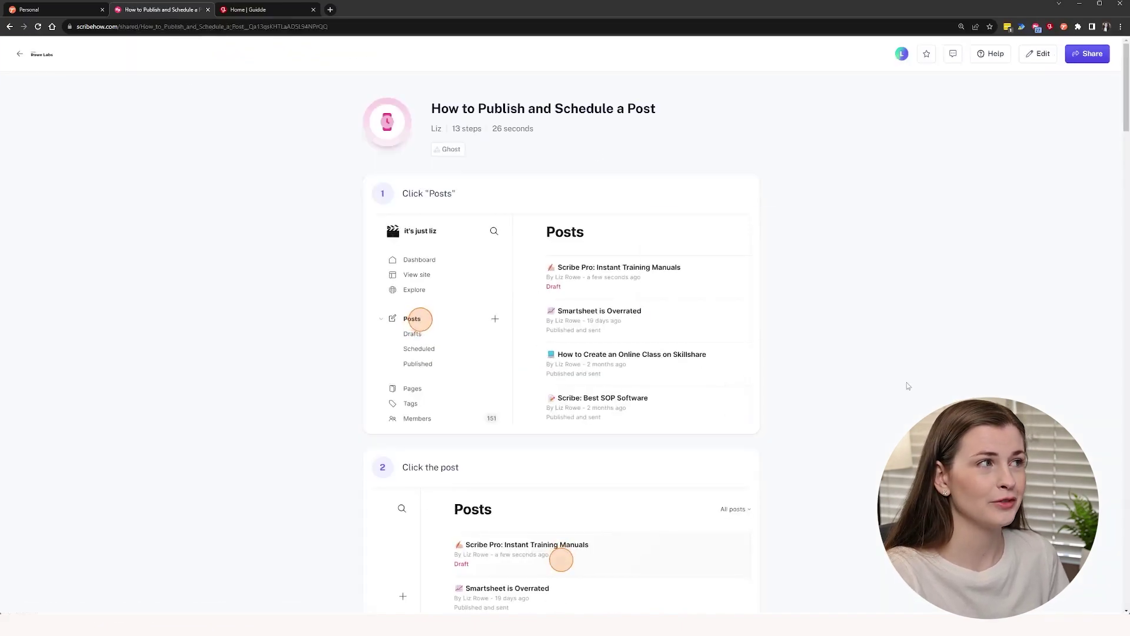
Switch to Tango, look through the Personal overview, and refresh it to load the saved workflow.
click(28, 10)
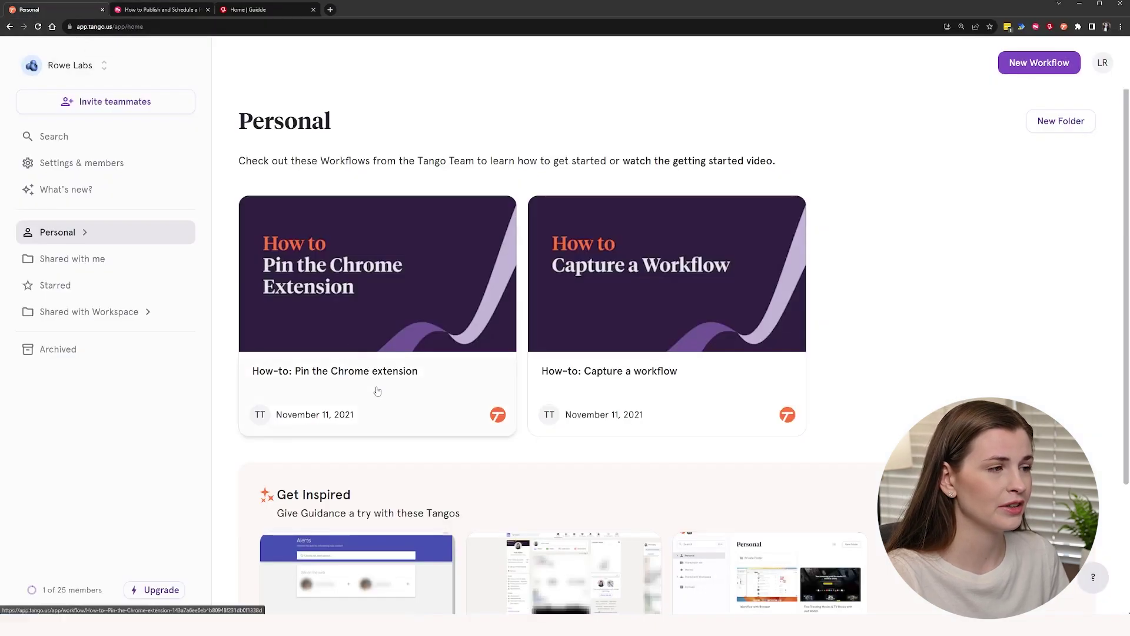
scroll(635, 394, down, 3)
scroll(634, 394, up, 3)
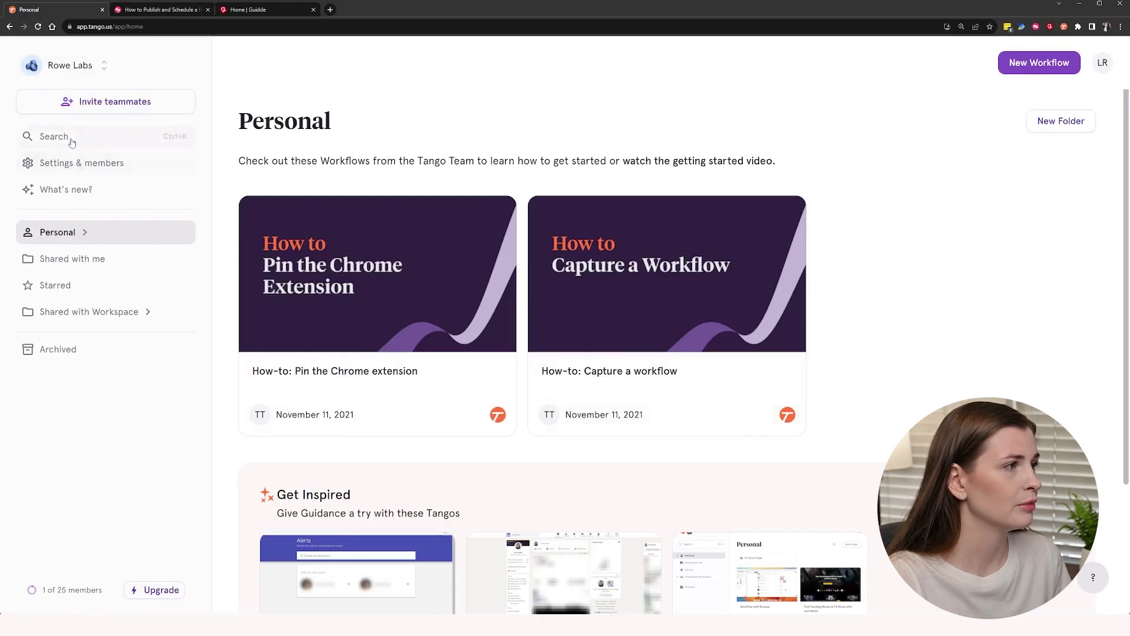
scroll(640, 384, down, 3)
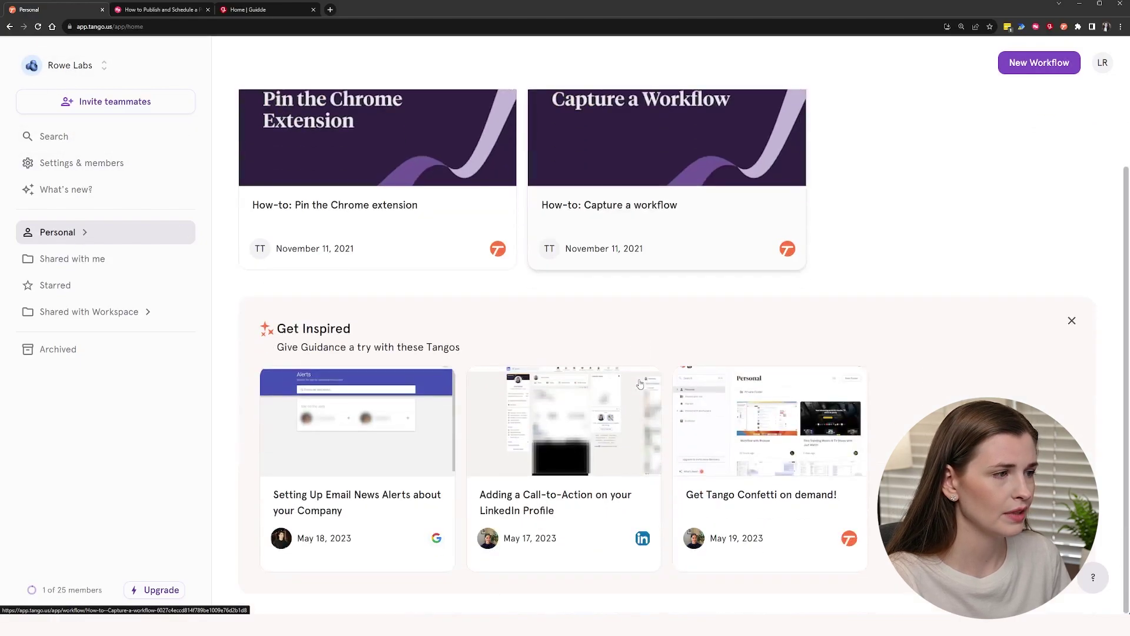
scroll(641, 383, up, 3)
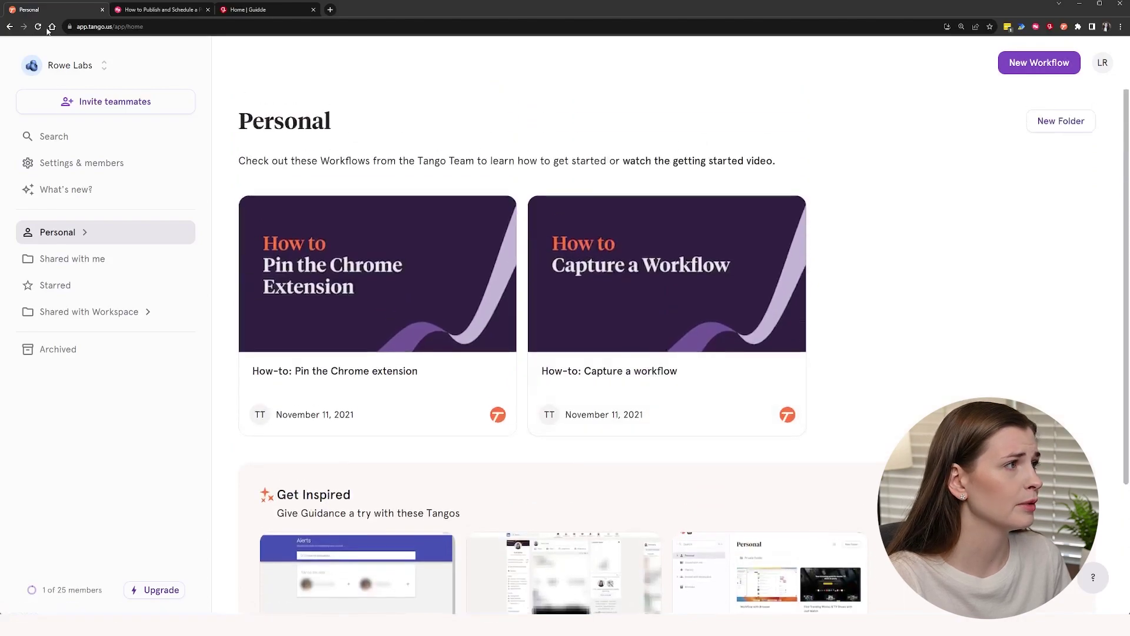
key(F5)
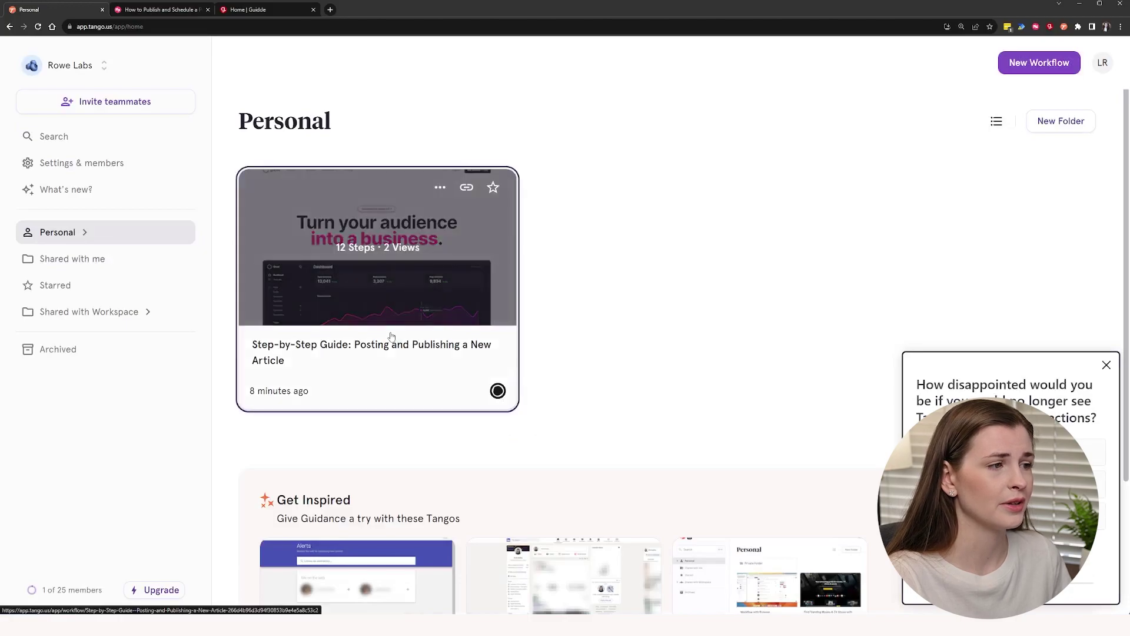
Reopen the "Step-by-Step Guide: Posting and Publishing a New Article" workflow and view its first captured steps.
click(391, 335)
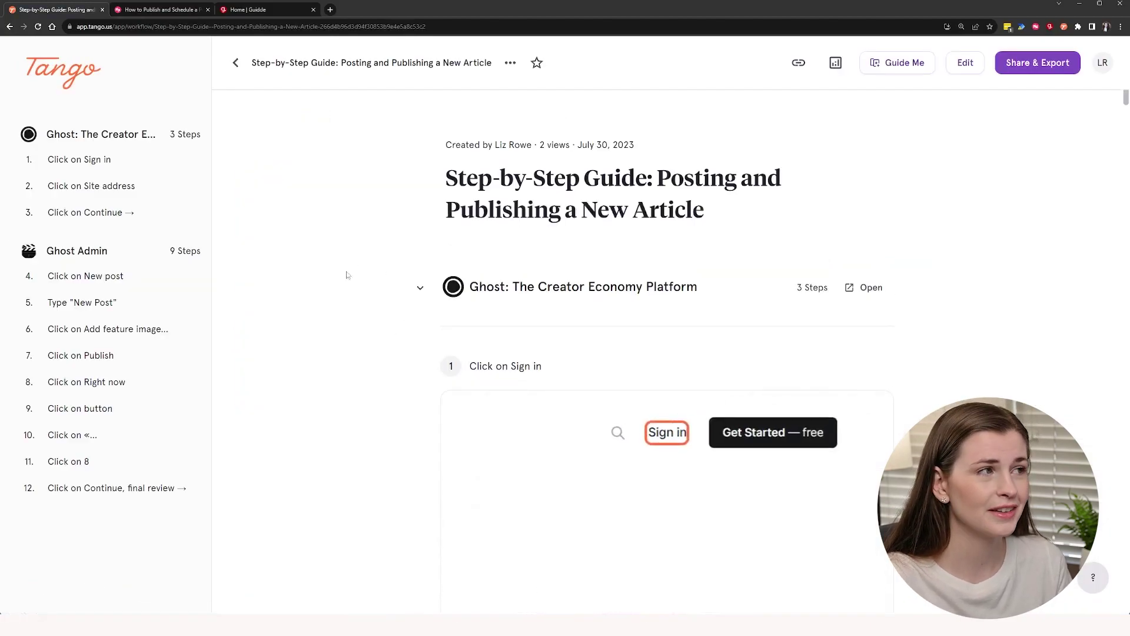
scroll(468, 312, down, 3)
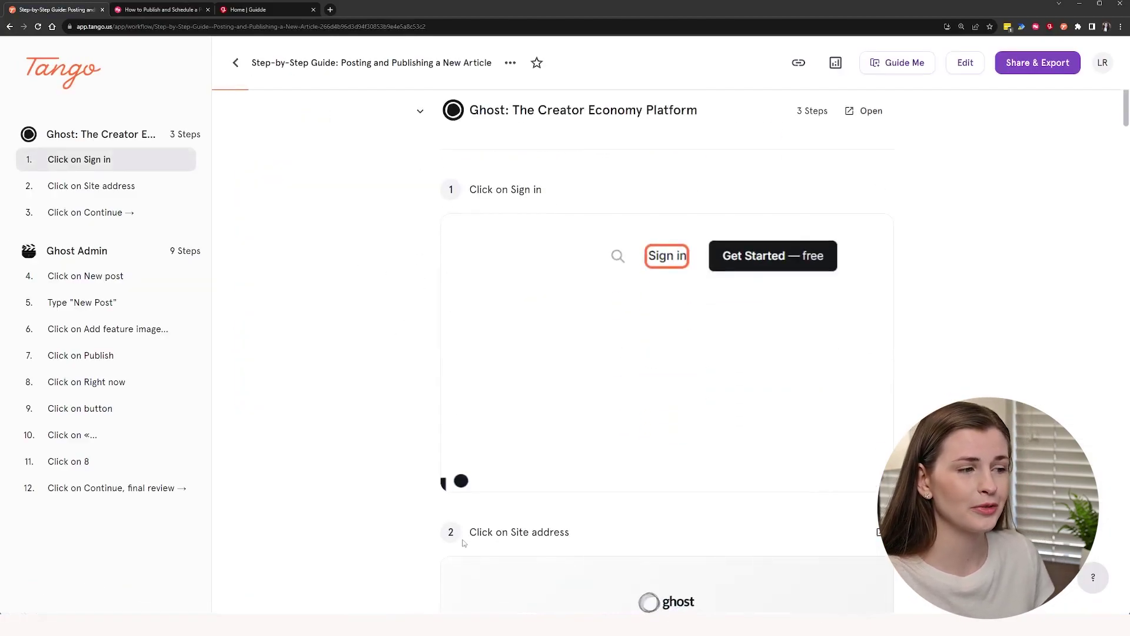
scroll(421, 222, up, 3)
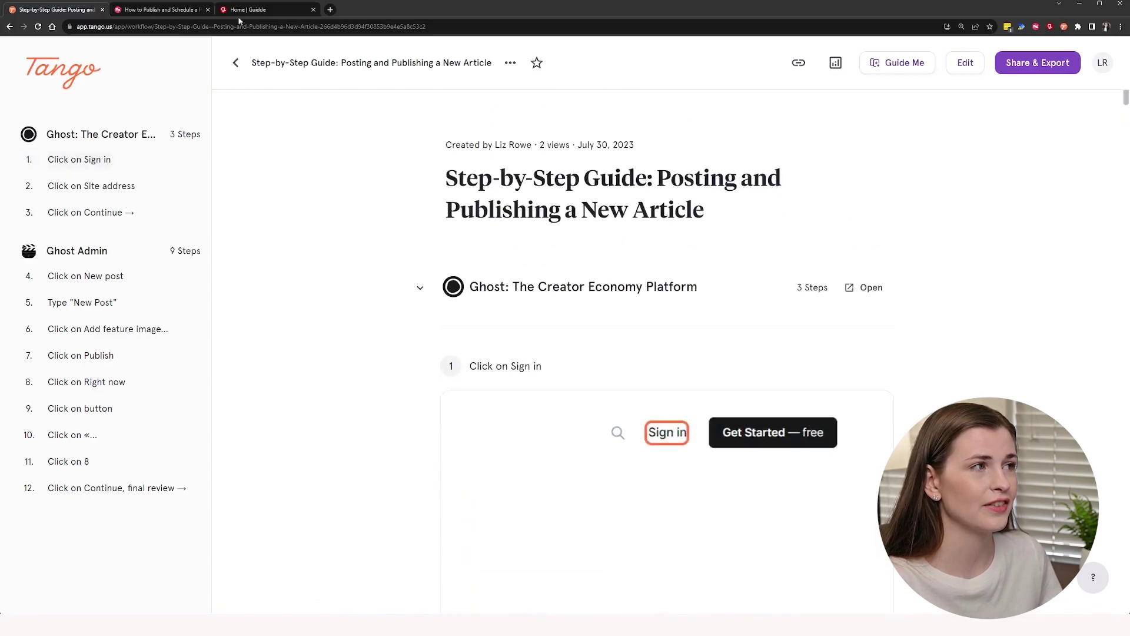
Switch to the Scribe guide, try repositioning its "Click Posts" step in edit mode, and finish editing.
click(146, 10)
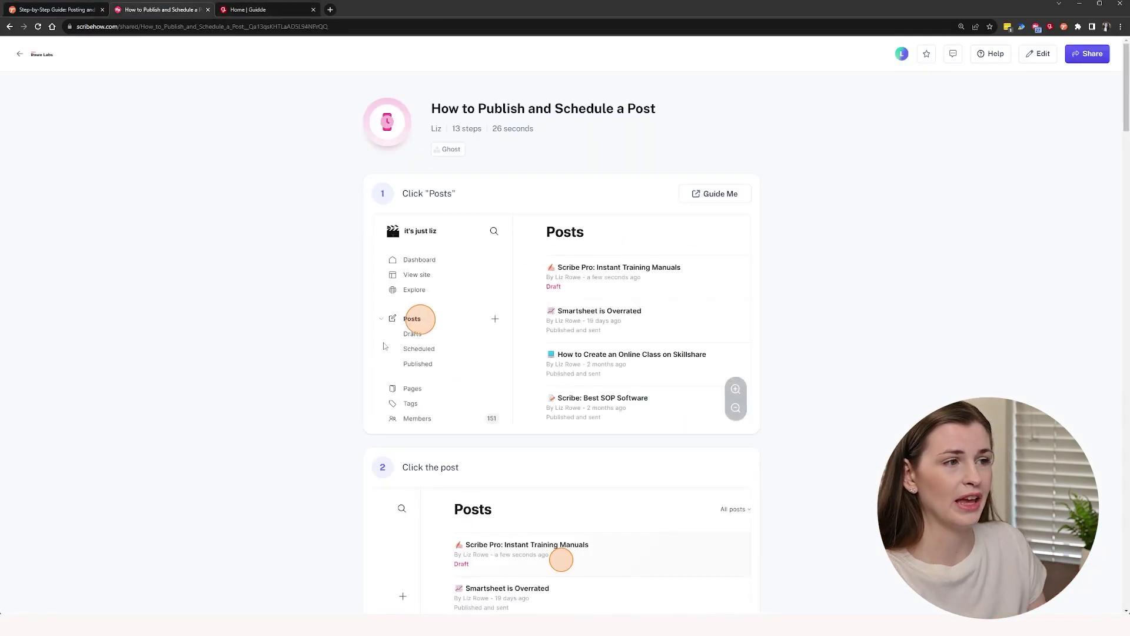
click(1025, 59)
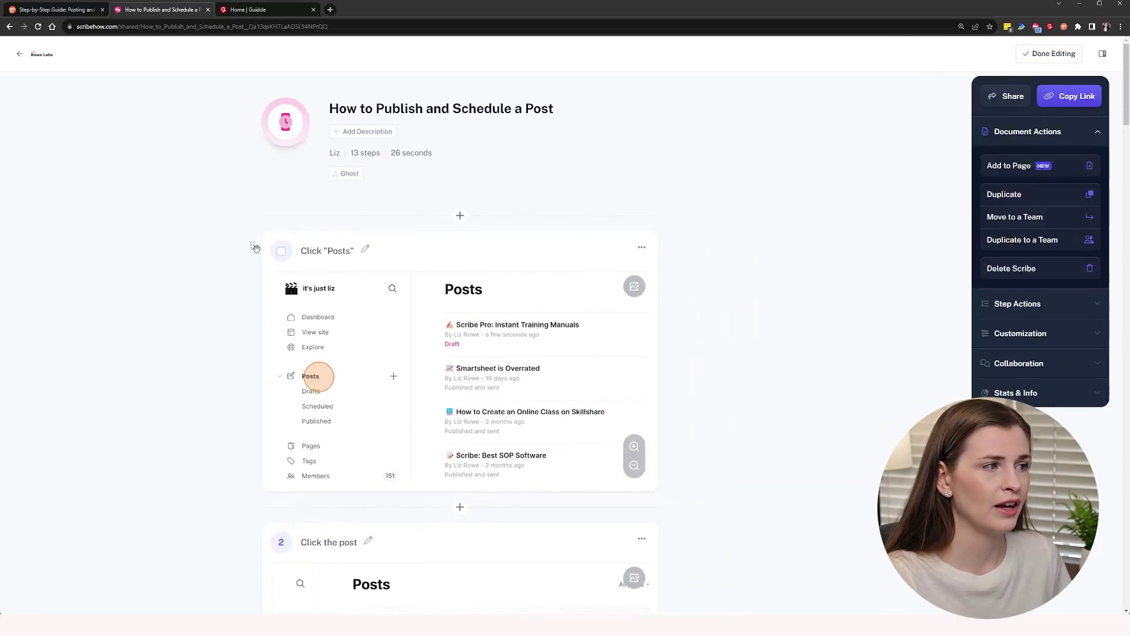
drag(255, 245, 276, 24)
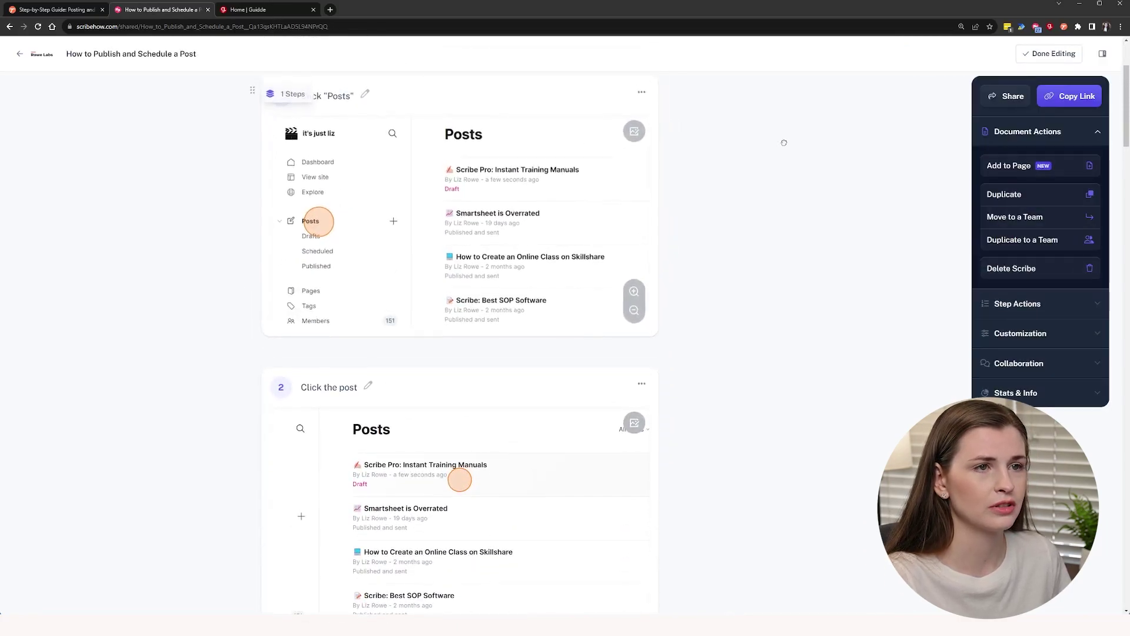
click(1055, 54)
Open the guide's sharing options, view the export formats and Smart Embed, and close the dialog.
click(1095, 53)
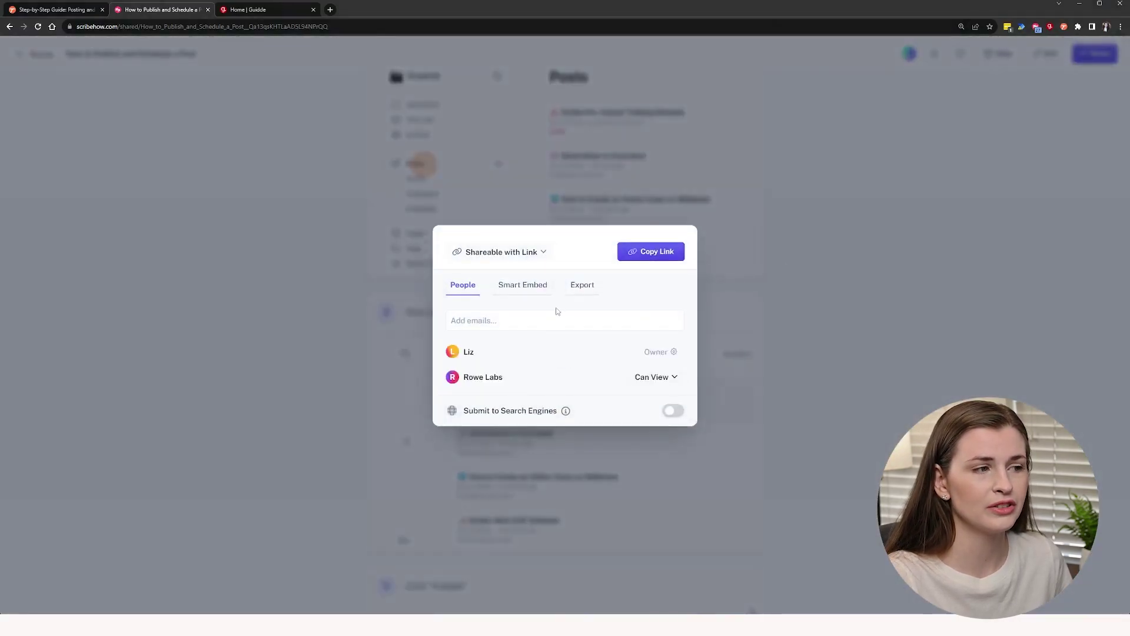
click(578, 291)
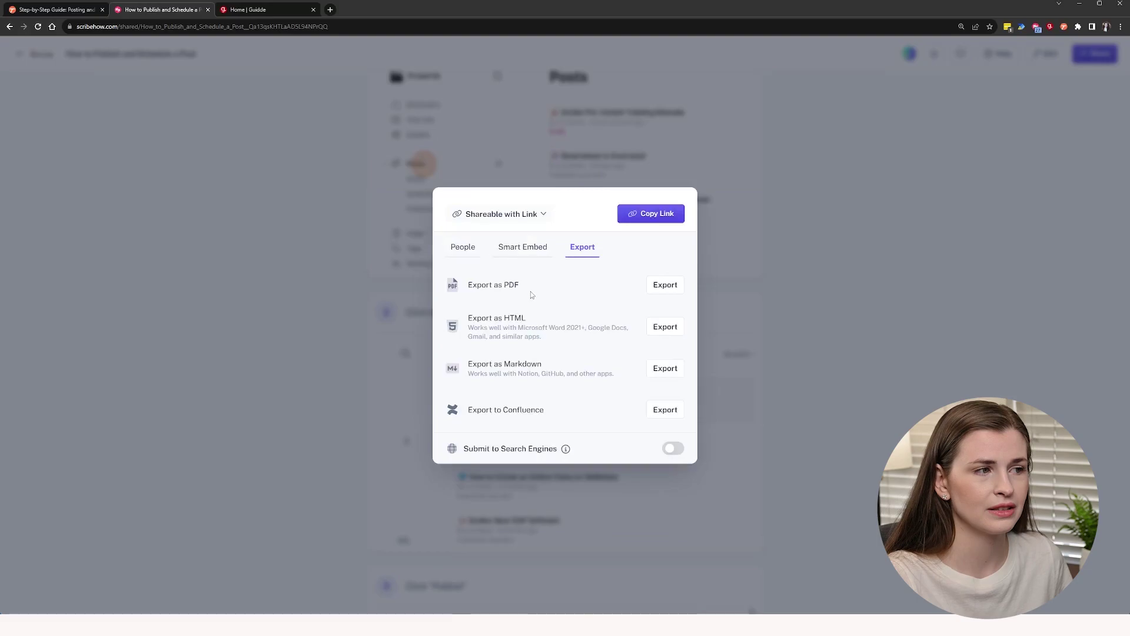
click(539, 255)
click(974, 241)
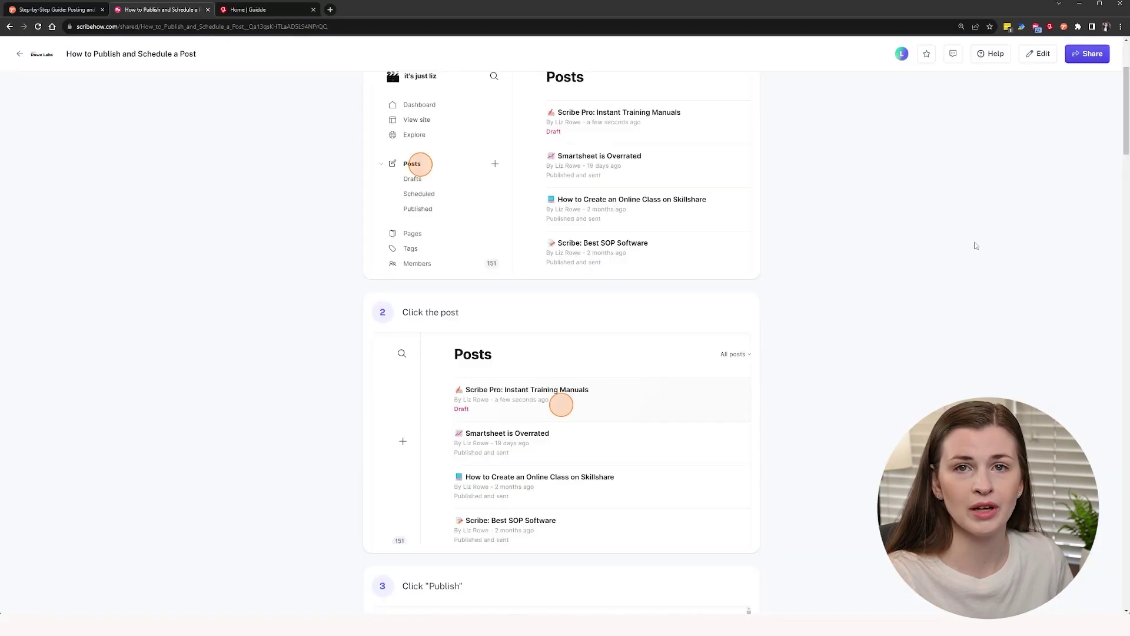
Look through the captured steps of "How to Publish and Schedule a Post" and return to the Newsletter folder.
scroll(1004, 345, up, 2)
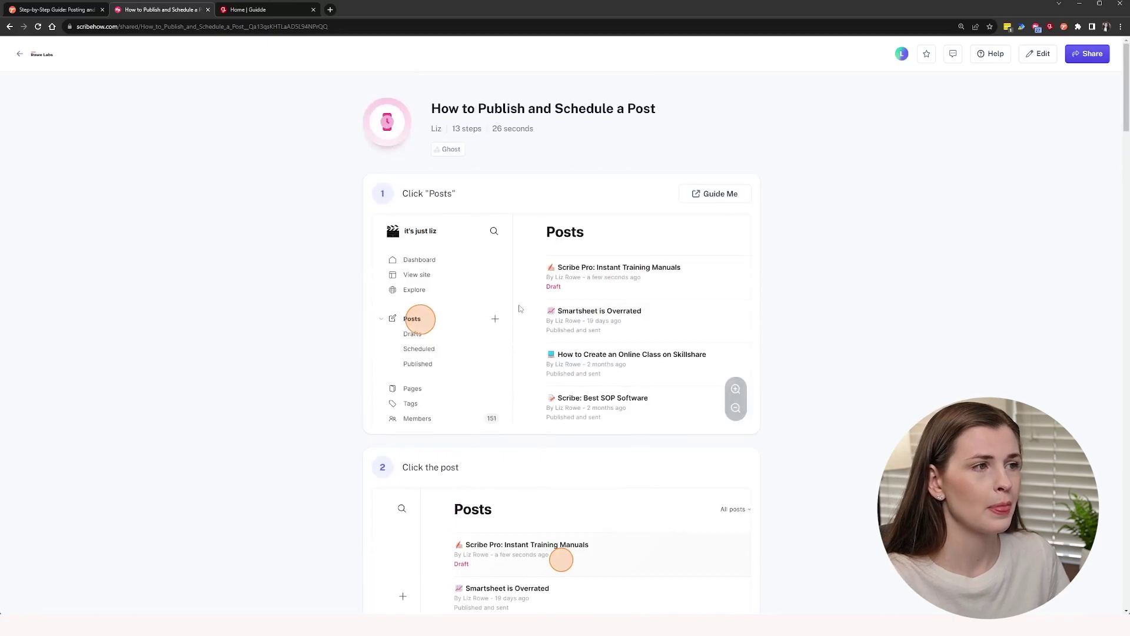
scroll(518, 311, down, 7)
scroll(535, 316, down, 8)
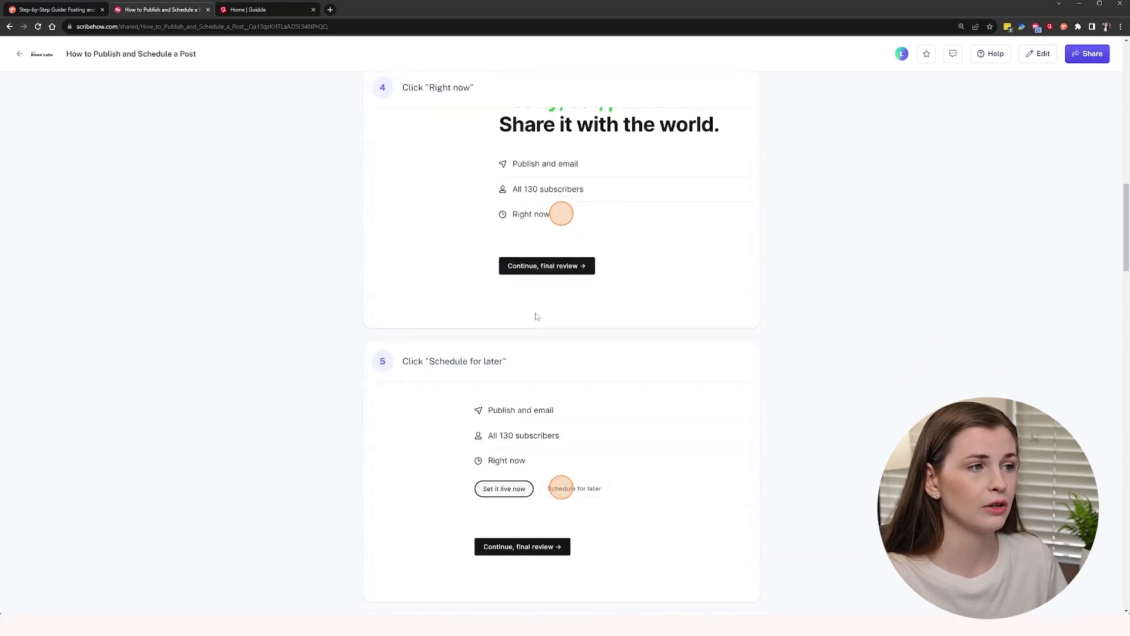
scroll(536, 316, up, 15)
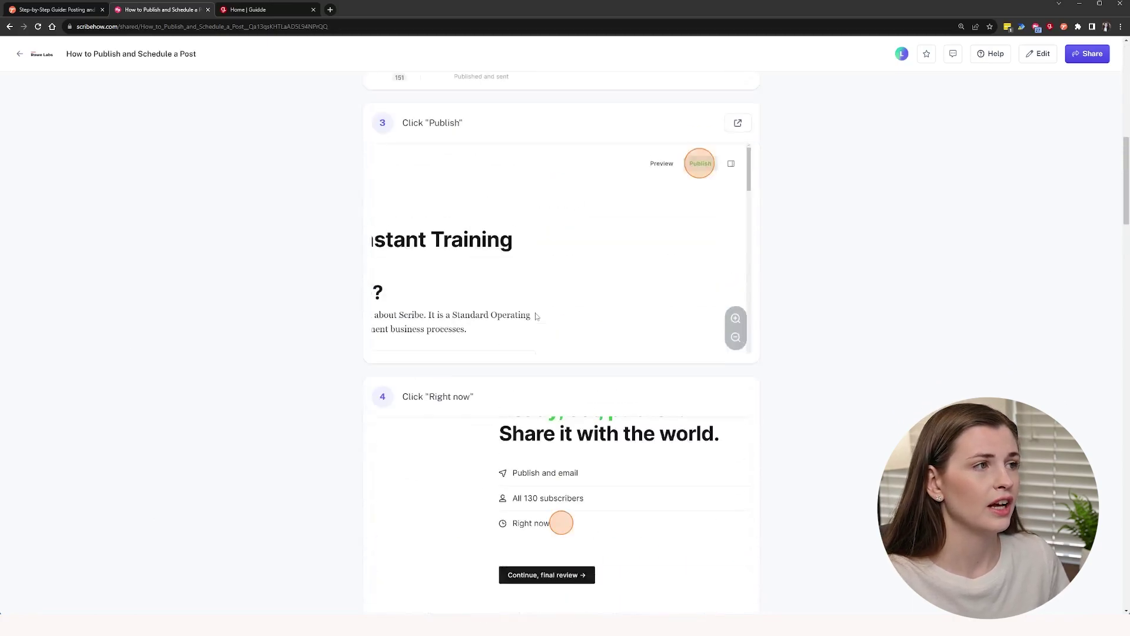
click(23, 55)
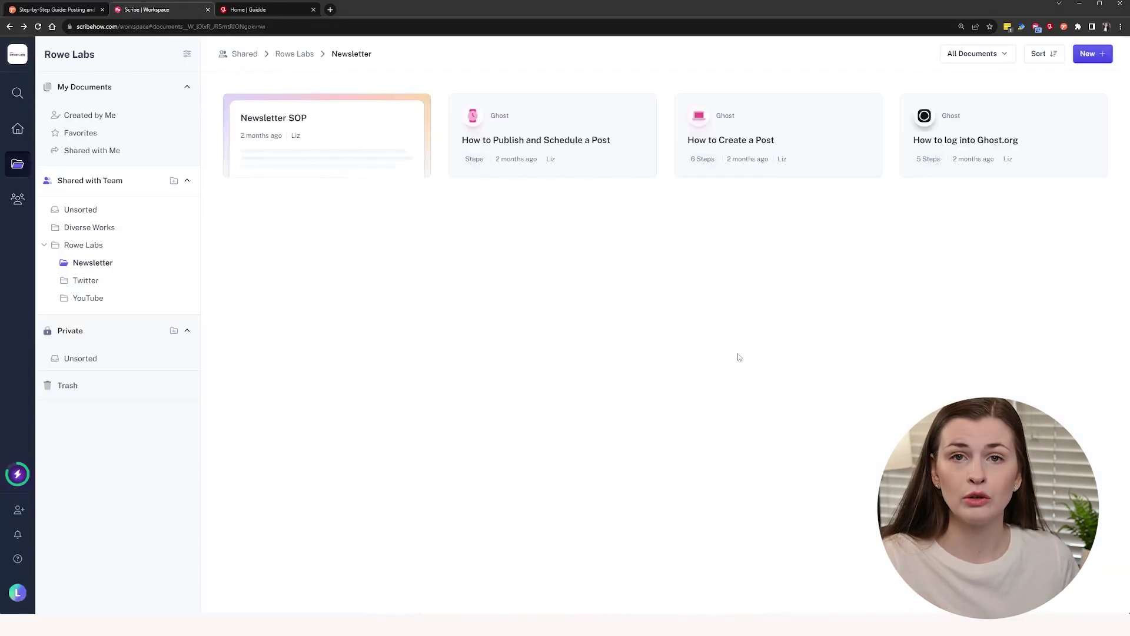
View the options for creating new documents, then open the Newsletter SOP page and look through its sections.
click(1090, 59)
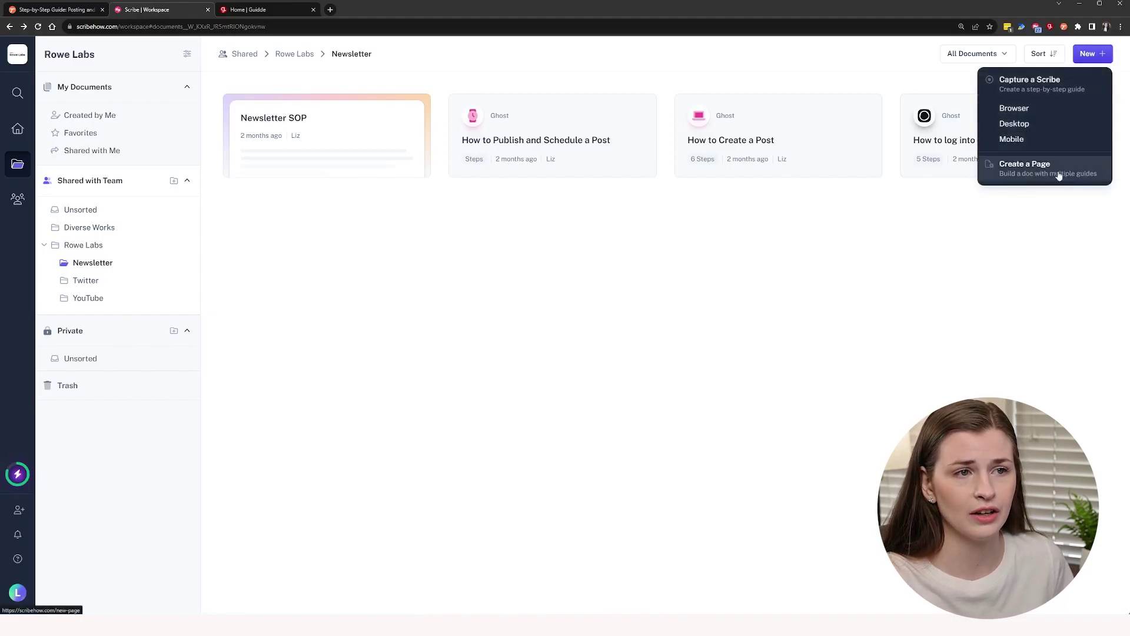
click(1030, 176)
click(294, 134)
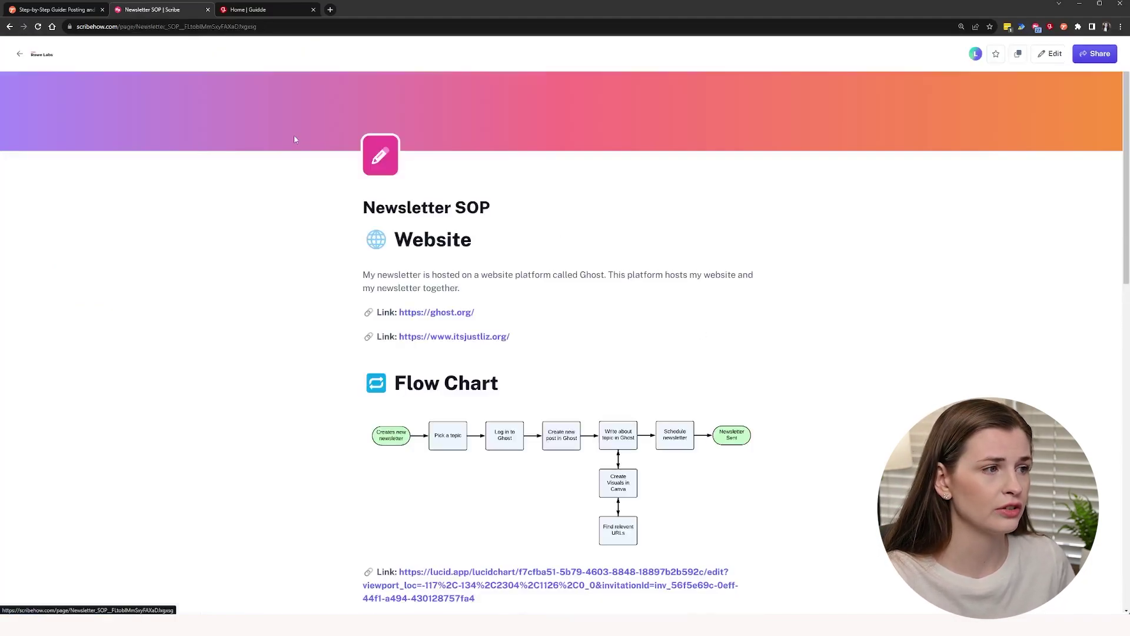
scroll(593, 371, down, 4)
scroll(593, 371, down, 9)
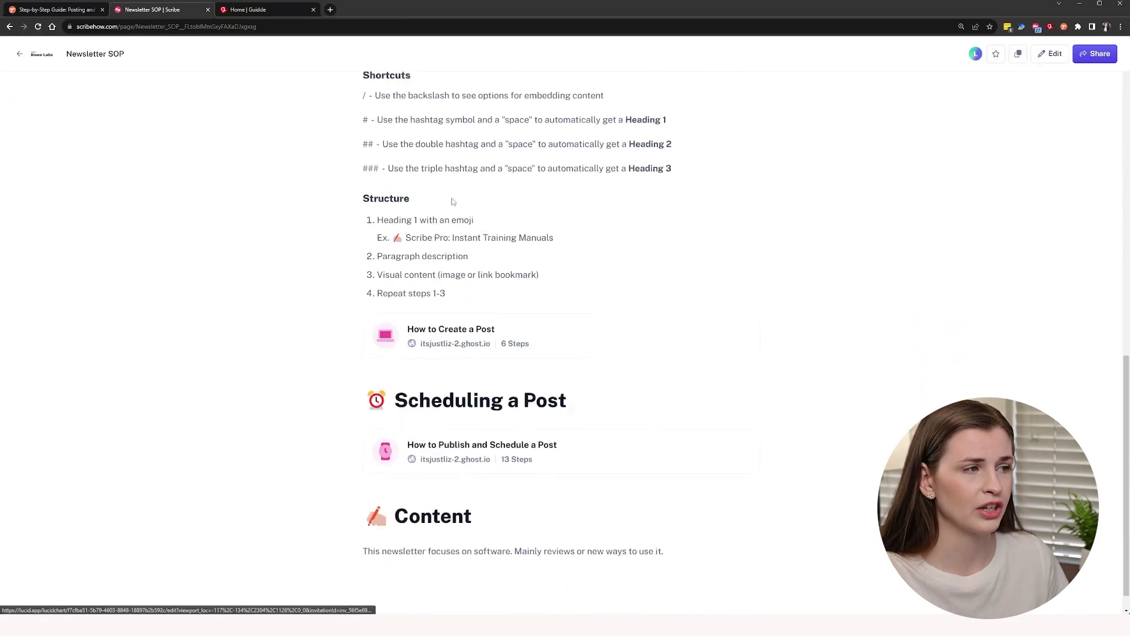
scroll(454, 202, up, 3)
drag(425, 296, 560, 356)
scroll(560, 357, up, 3)
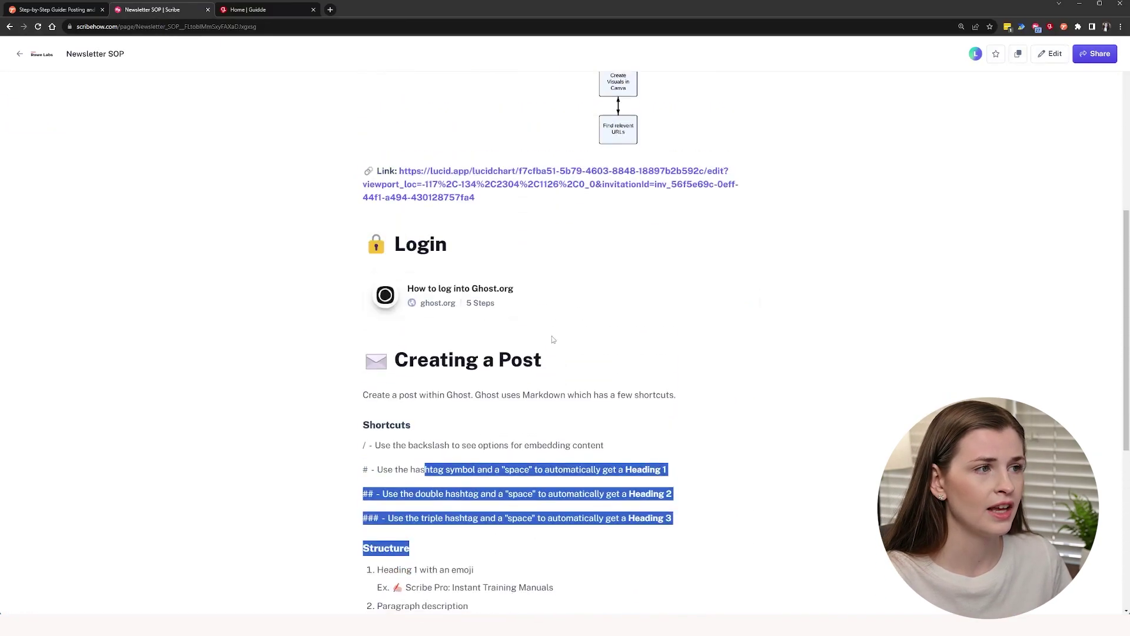
Preview the embedded "How to log into Ghost.org" guide from the Login section and close the preview.
click(510, 305)
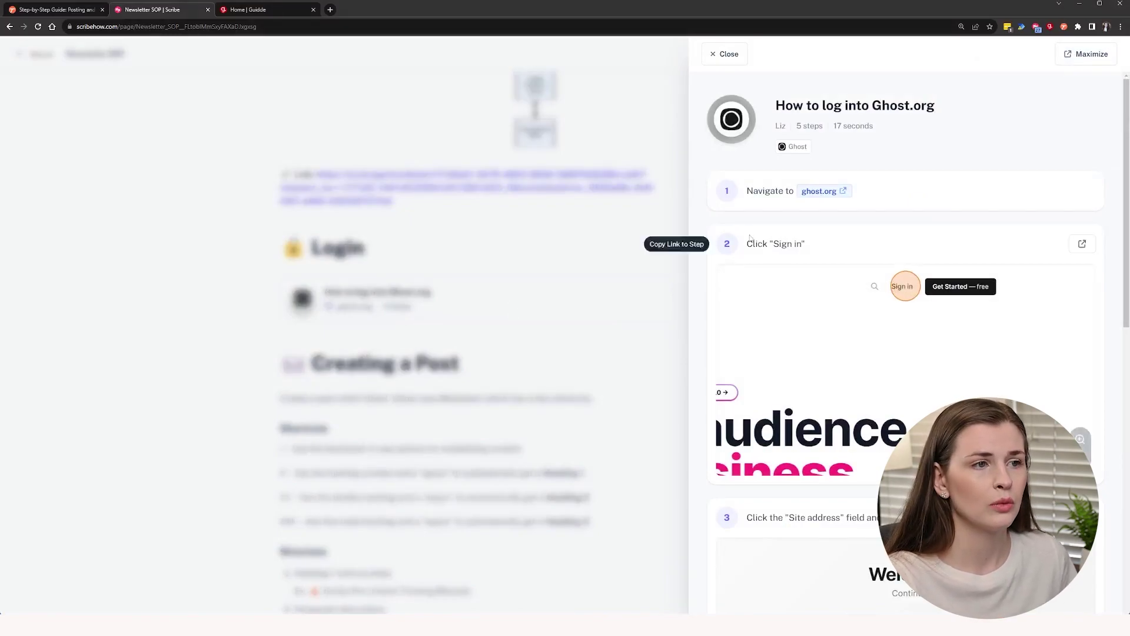
scroll(769, 267, down, 5)
click(588, 252)
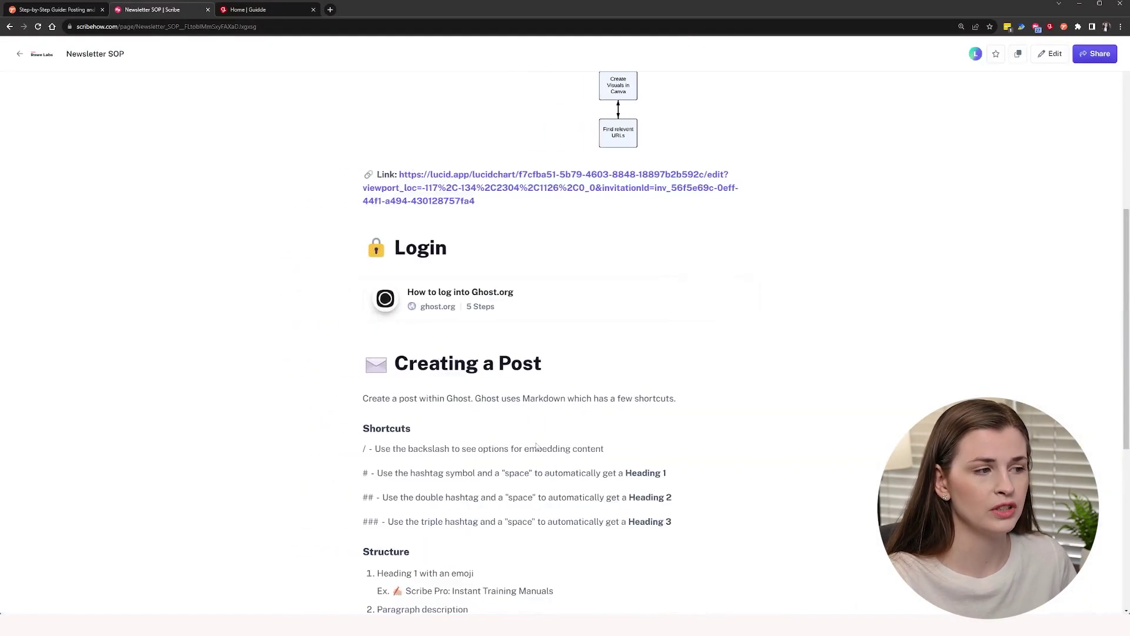
Review the Newsletter SOP from its flow chart to the Content section and return to the Newsletter folder.
scroll(519, 338, up, 5)
scroll(566, 454, down, 10)
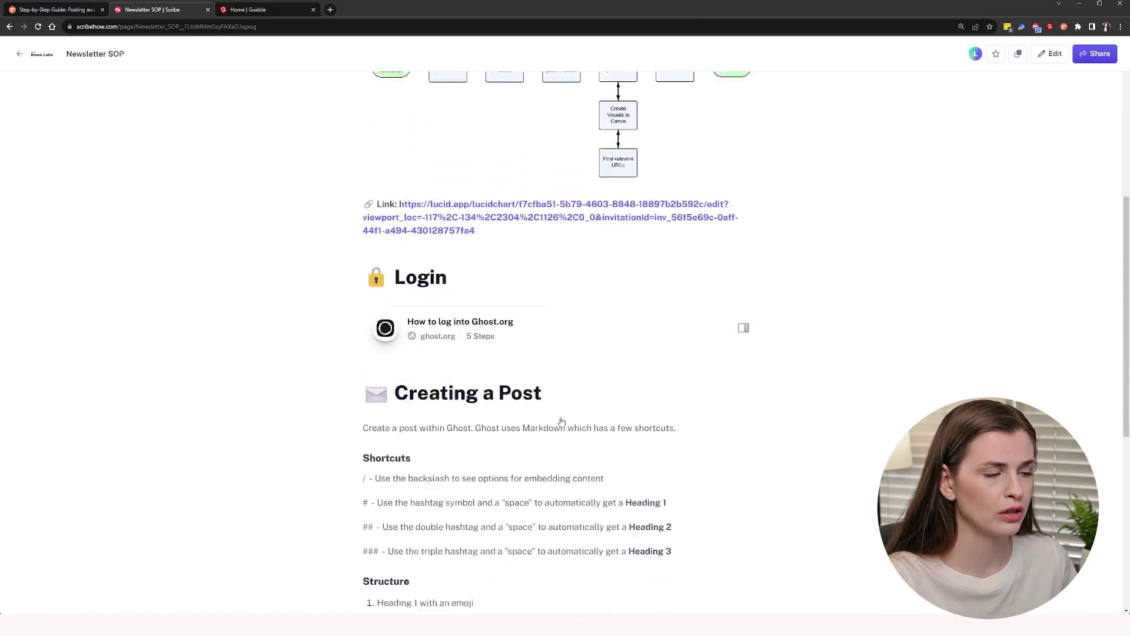
scroll(477, 490, down, 1)
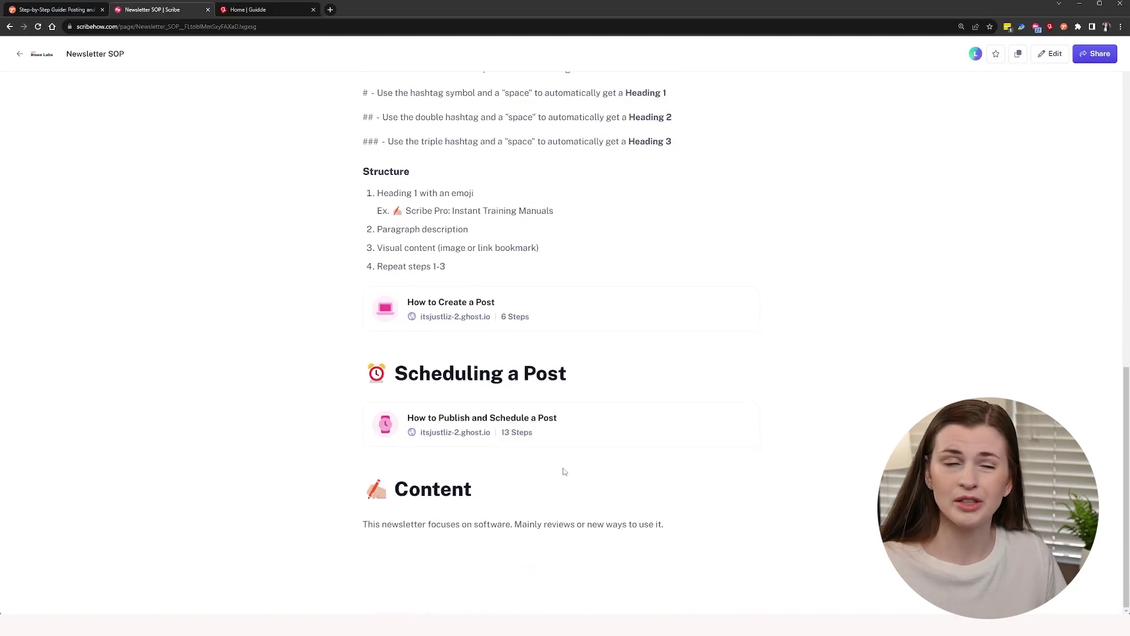
scroll(564, 471, up, 8)
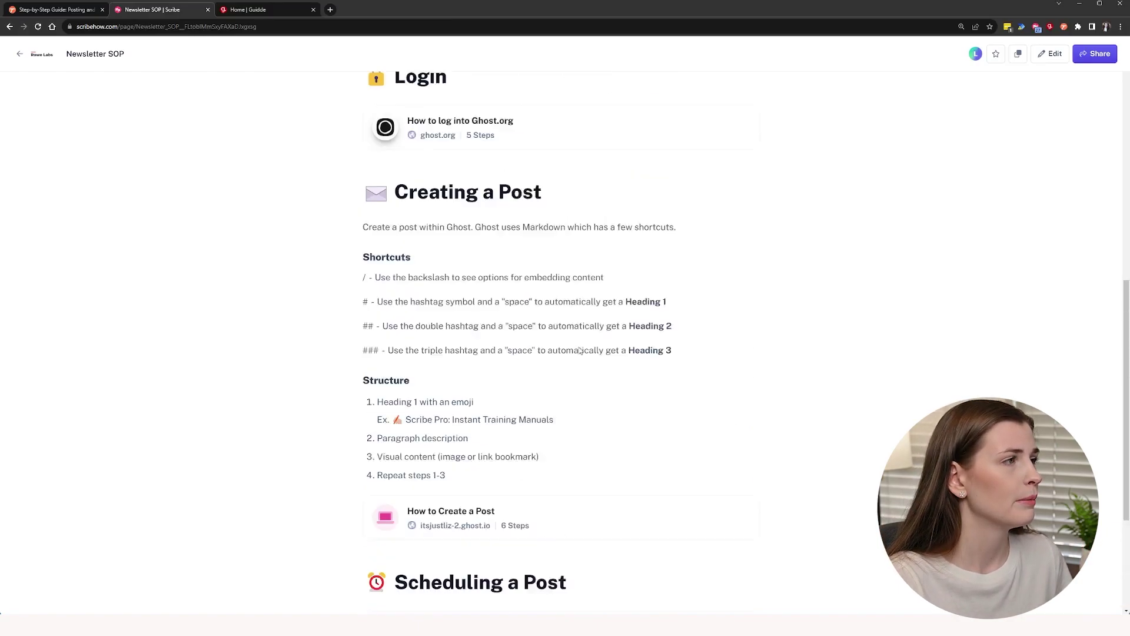
click(21, 58)
Switch to Tango, return from the open workflow to the Personal overview, and go back to Scribe.
click(65, 9)
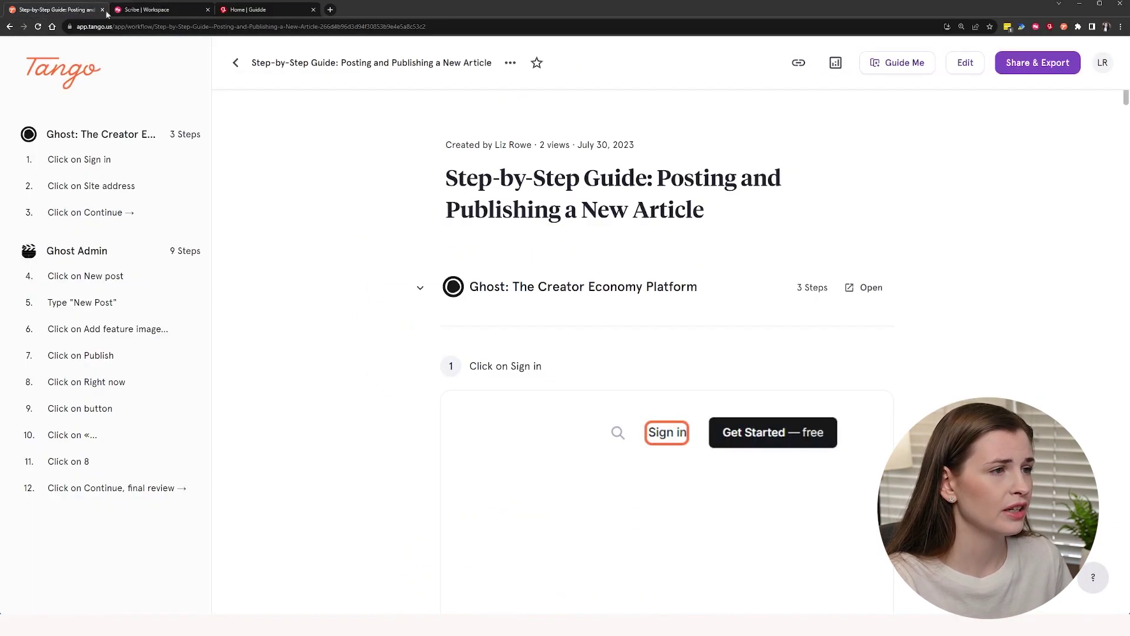
click(233, 63)
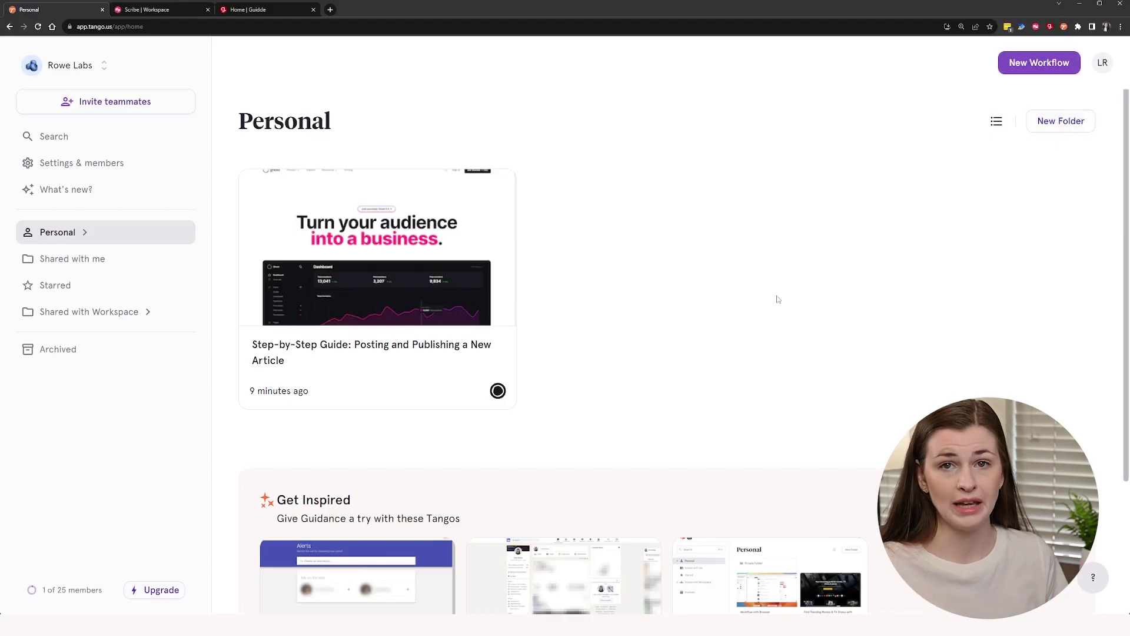
click(159, 10)
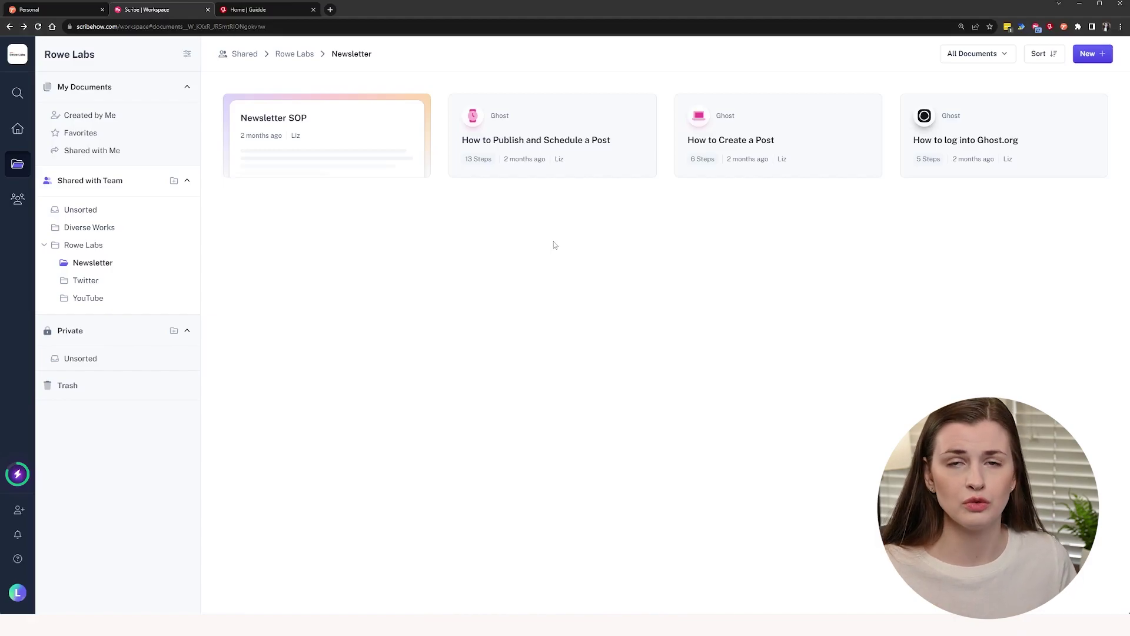
Switch to Guidde, open the "How to access a Smartsheet document" guide, and skip its video to the 'Click "Clients"' part.
click(244, 9)
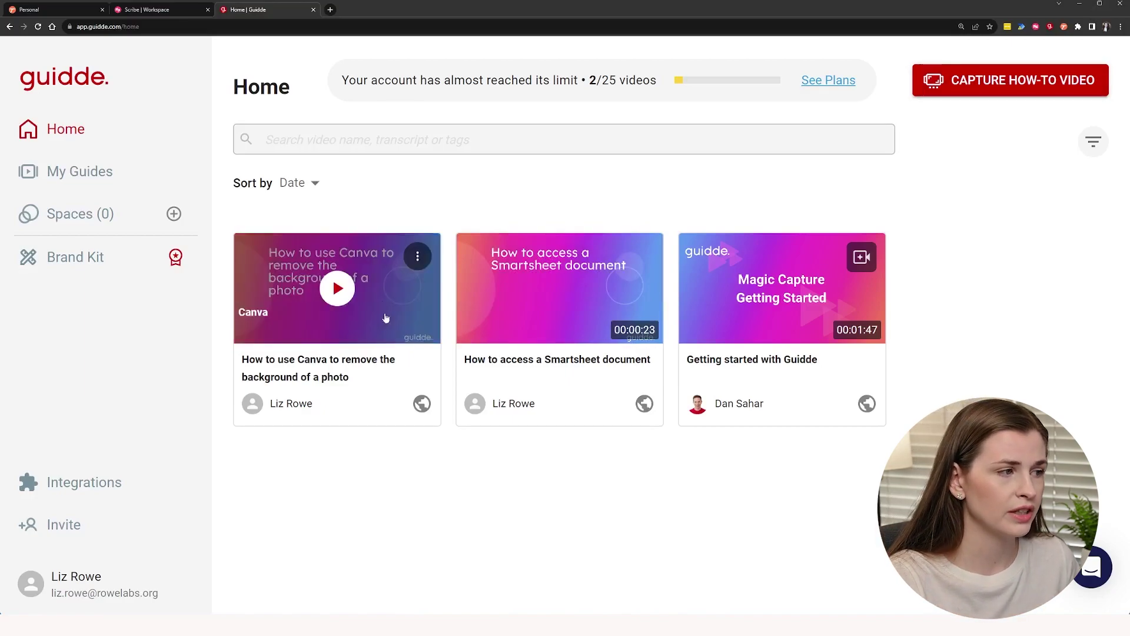
mouse_move(602, 391)
click(573, 377)
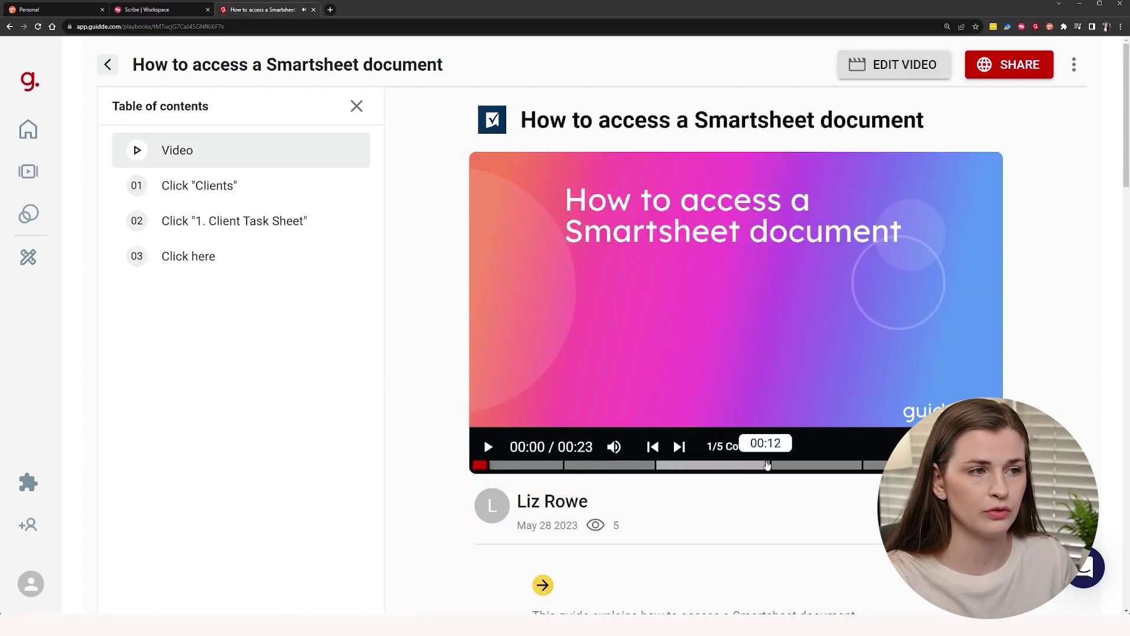
click(600, 466)
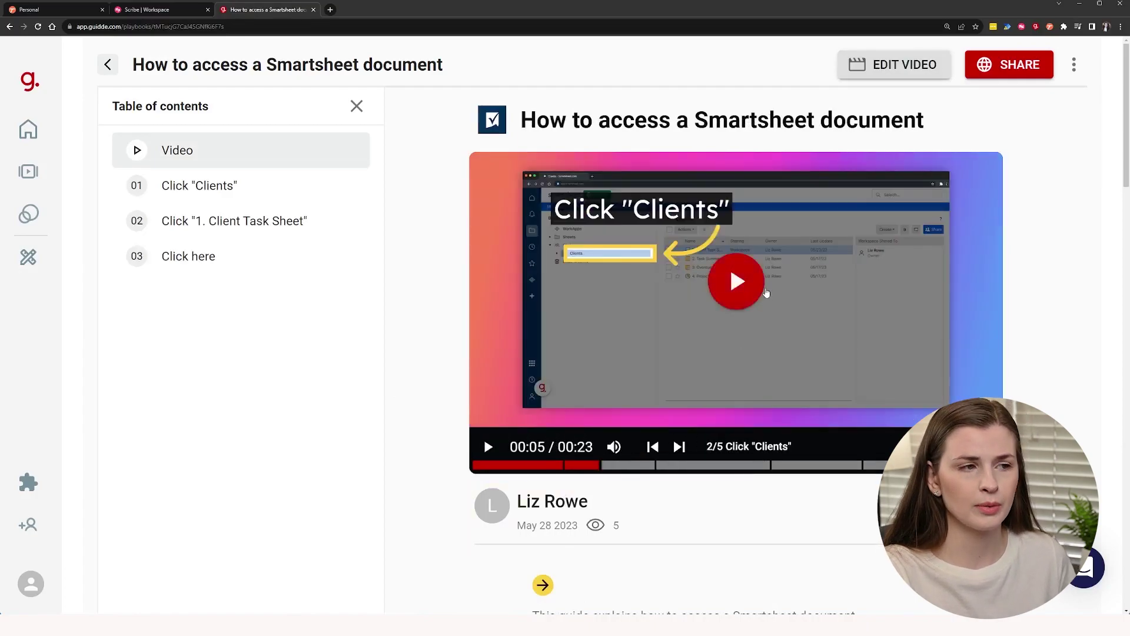
Look through the written steps below the Smartsheet video to the end of the guide and return to the video.
scroll(683, 520, down, 4)
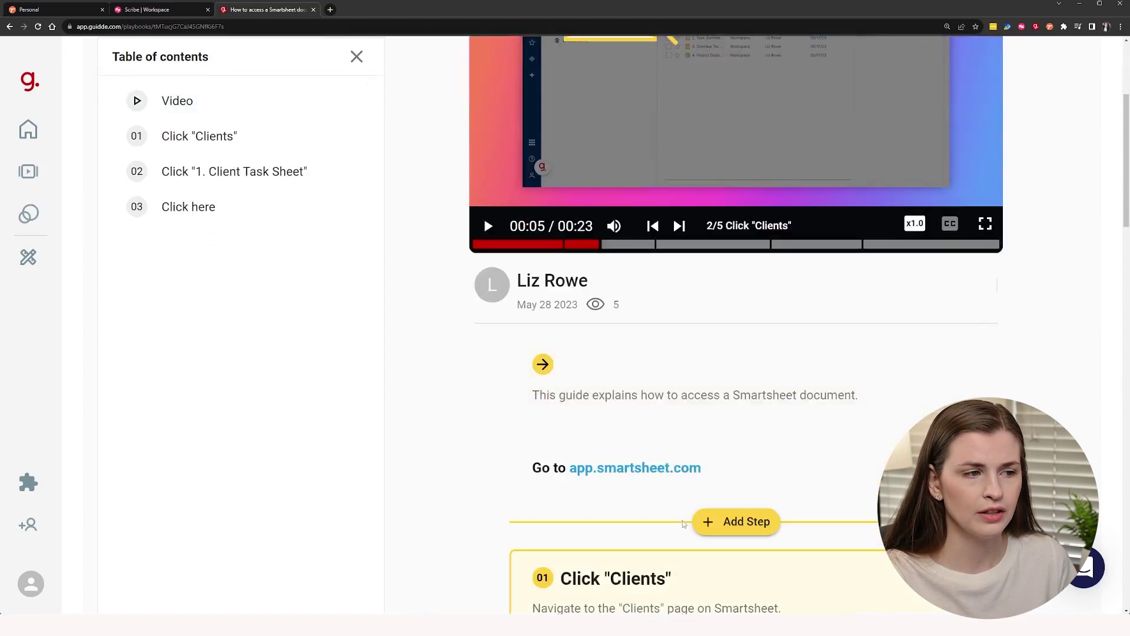
scroll(683, 521, down, 10)
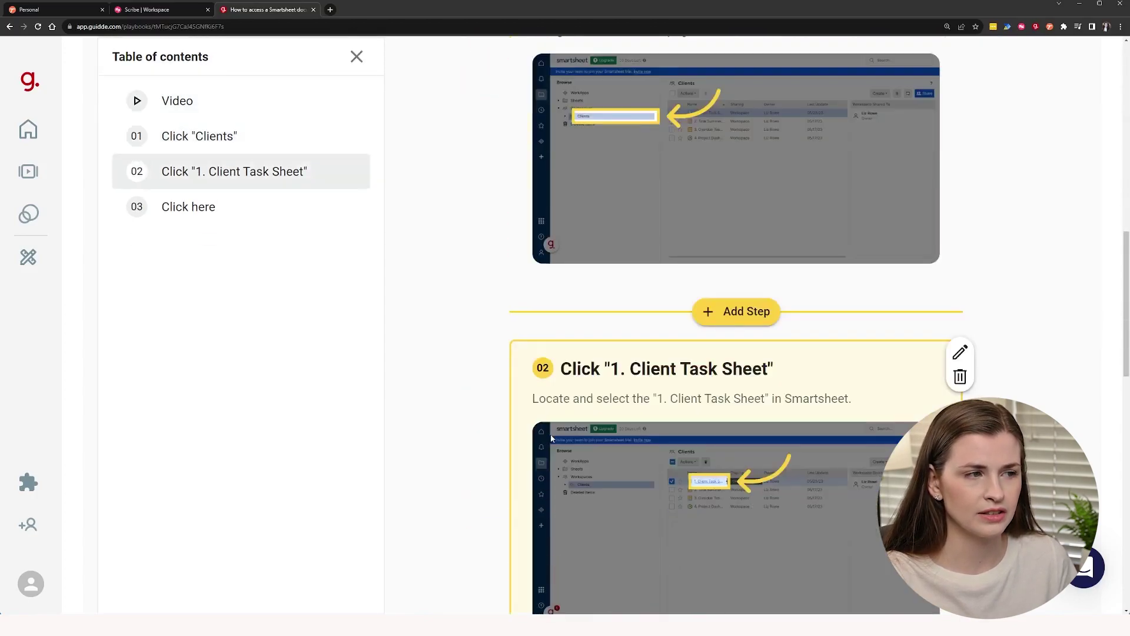
scroll(552, 439, down, 11)
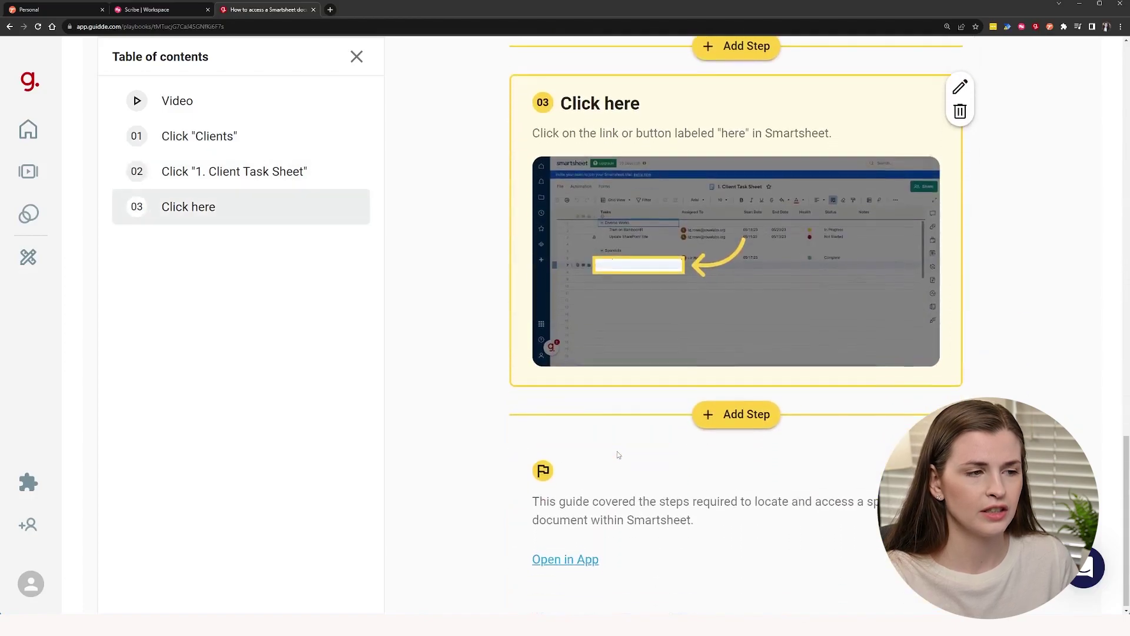
scroll(617, 451, up, 20)
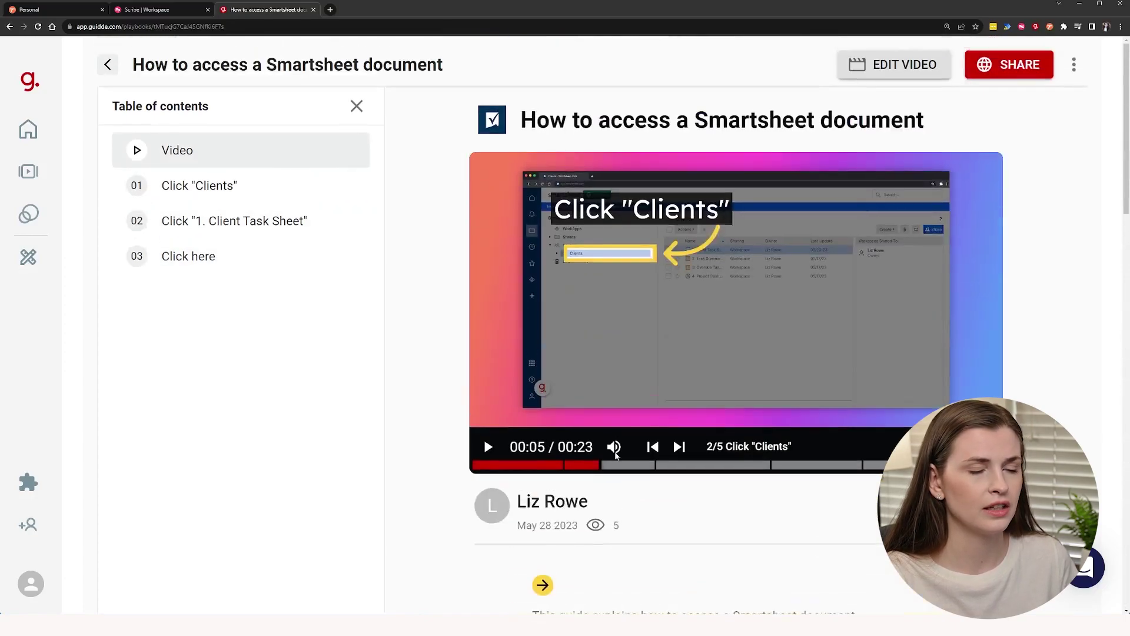
mouse_move(616, 455)
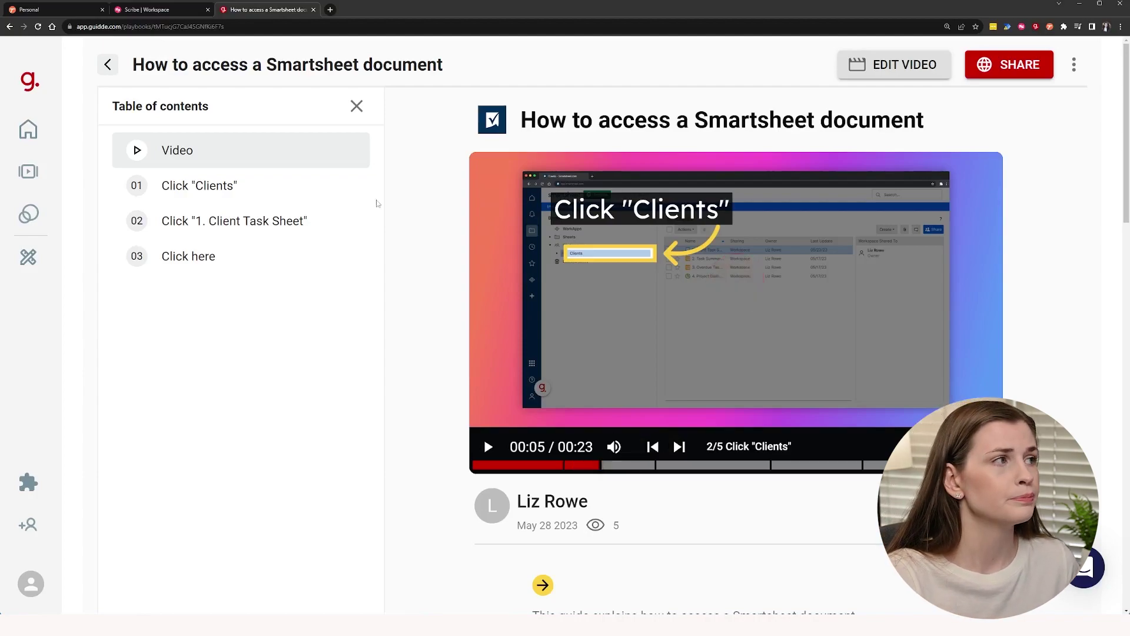
Switch to Scribe's Newsletter folder and on to Tango's Personal overview for a final comparison.
click(150, 7)
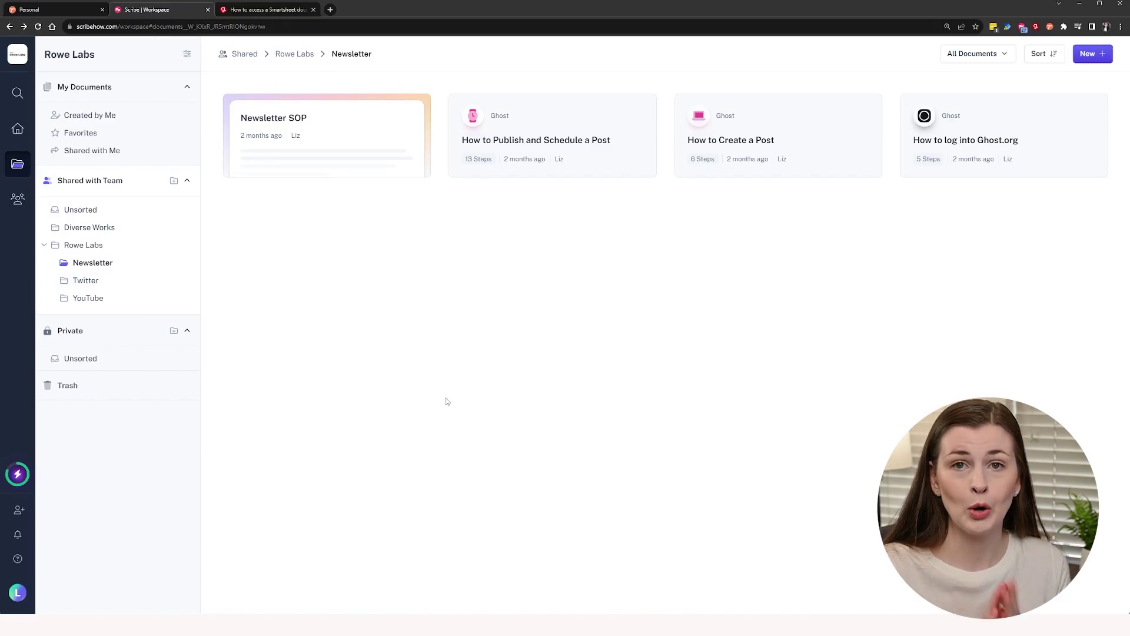
click(53, 8)
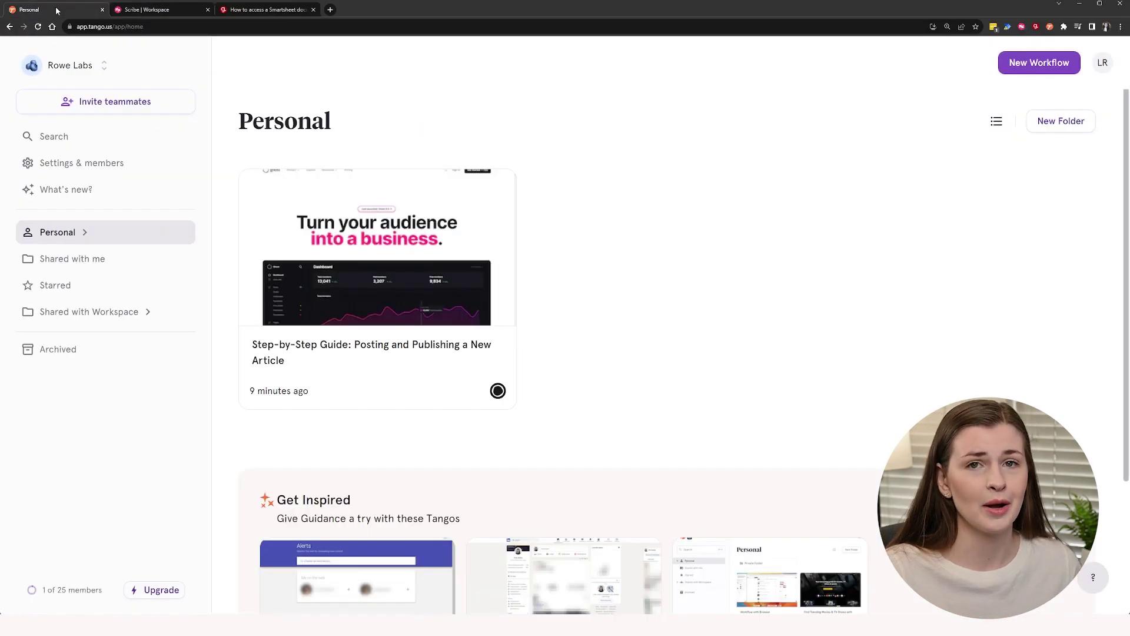